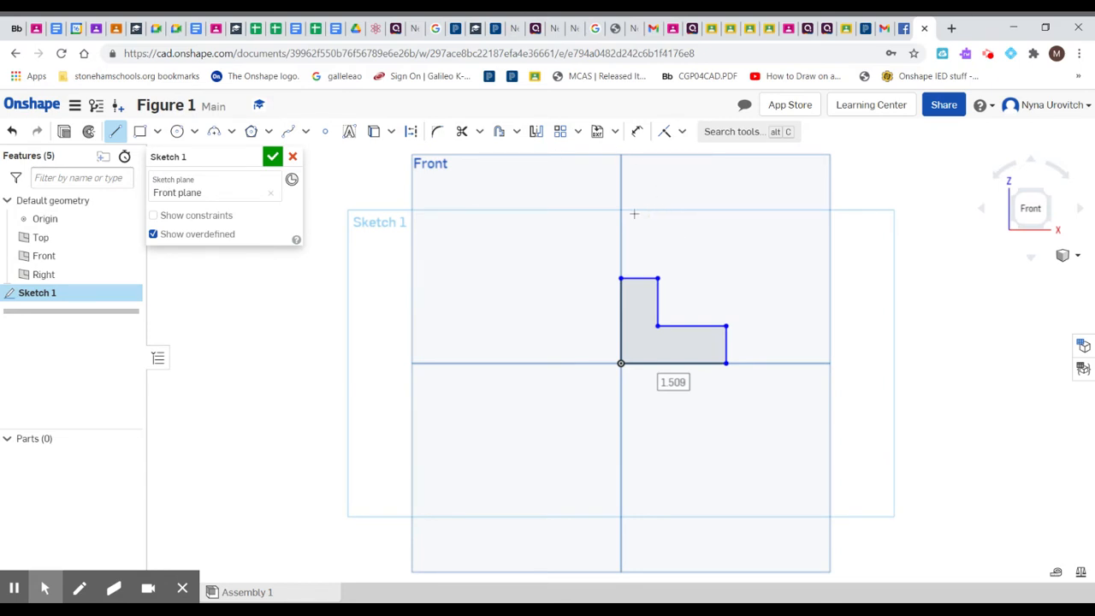
# Step: Dimension the top edge of the L-shaped profile and set its width to 0.5 in
pyautogui.click(637, 131)
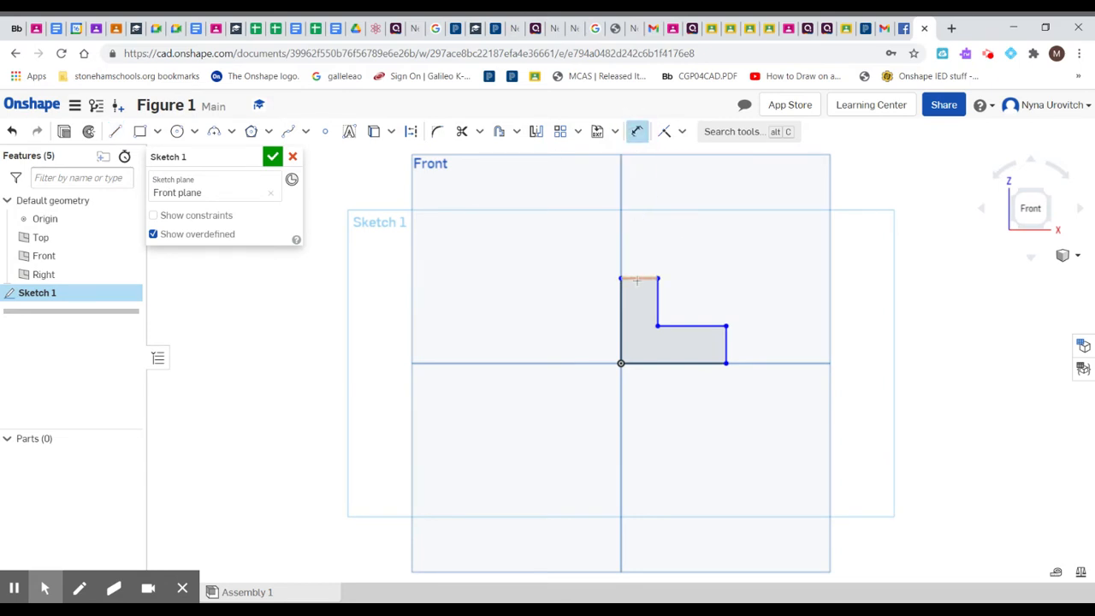
pyautogui.click(637, 280)
pyautogui.click(640, 249)
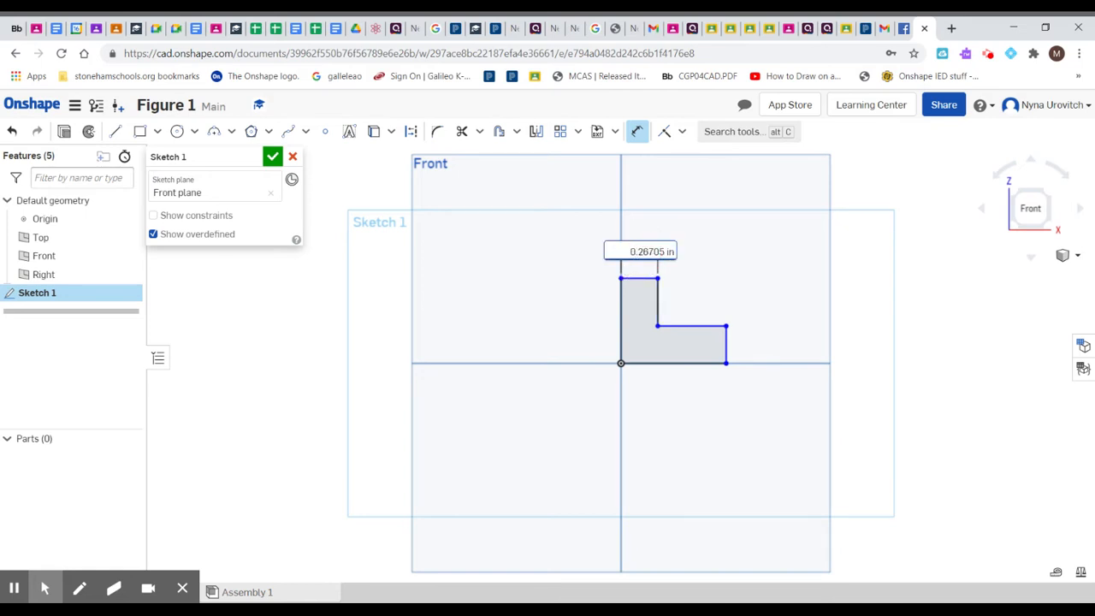
pyautogui.write('.5')
pyautogui.press('Return')
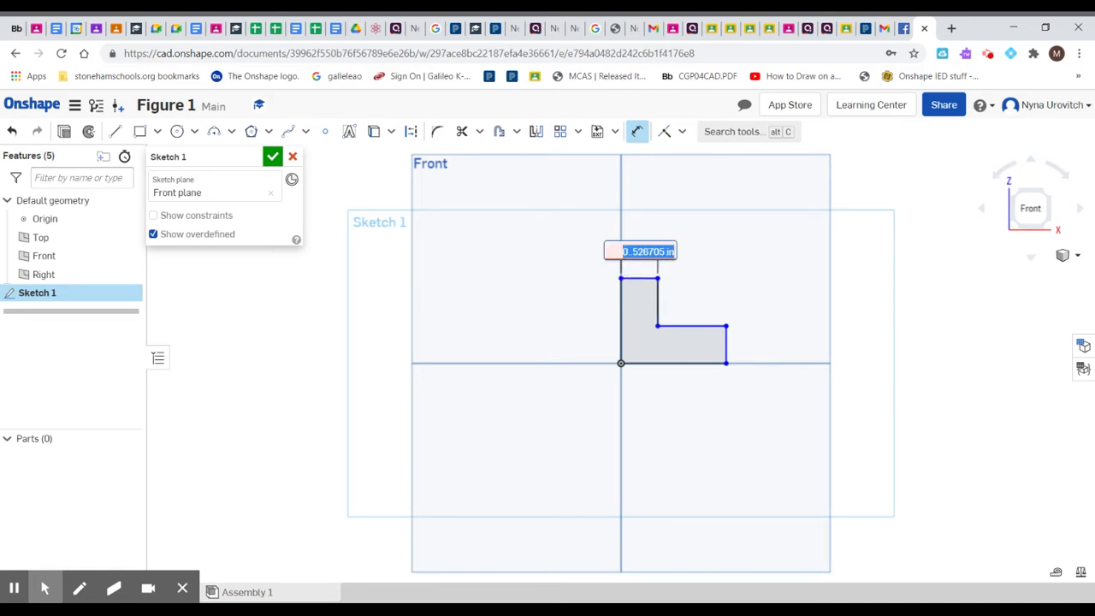
pyautogui.click(630, 249)
pyautogui.moveTo(621, 254); pyautogui.dragTo(675, 251)
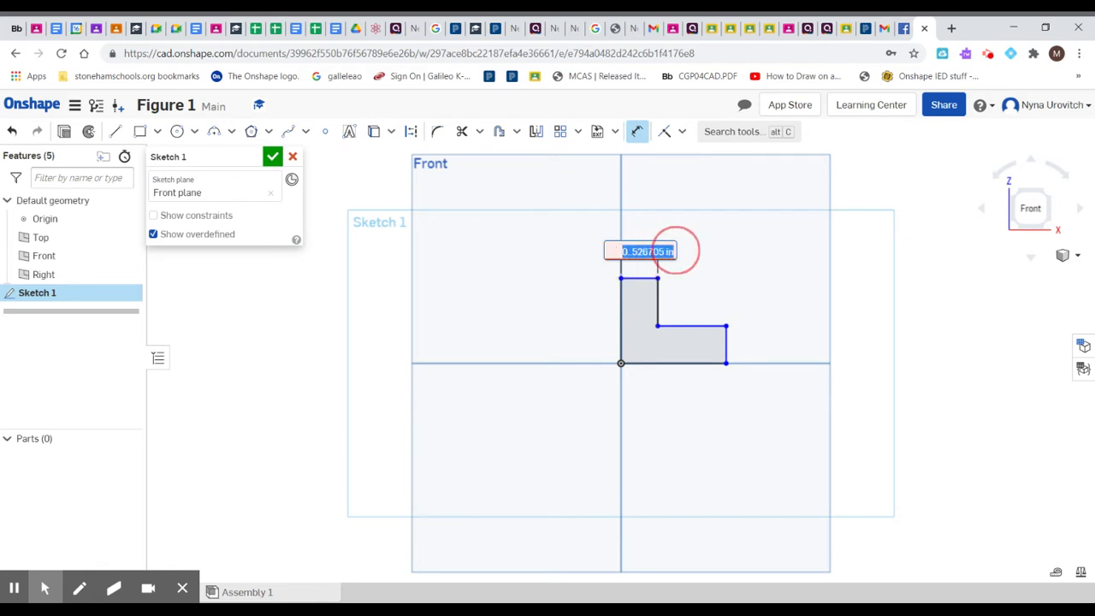
pyautogui.press('BackSpace')
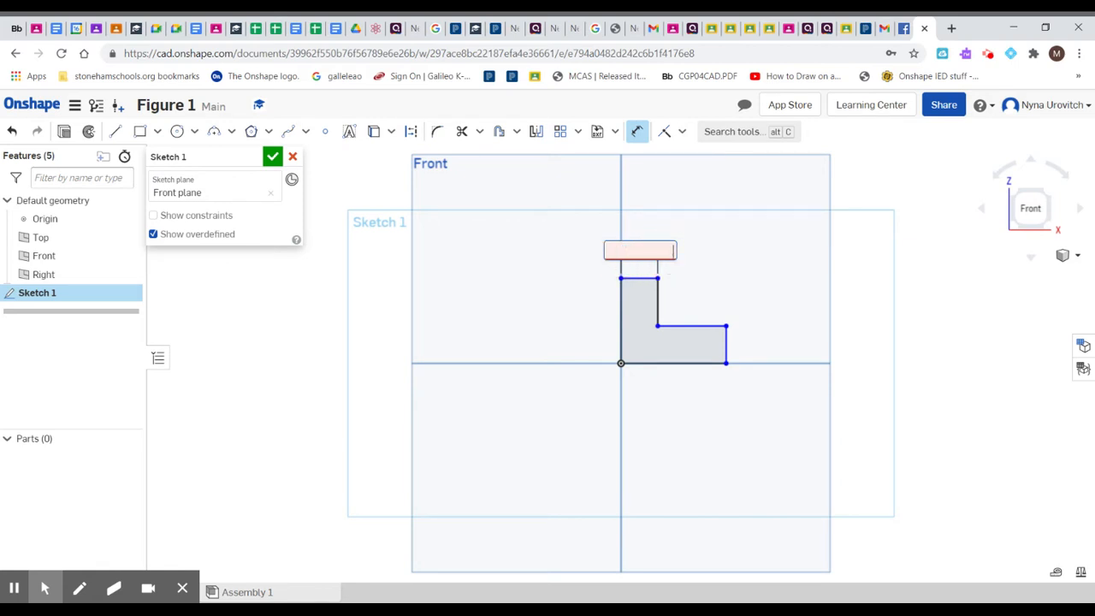
pyautogui.write('0.5')
pyautogui.press('Return')
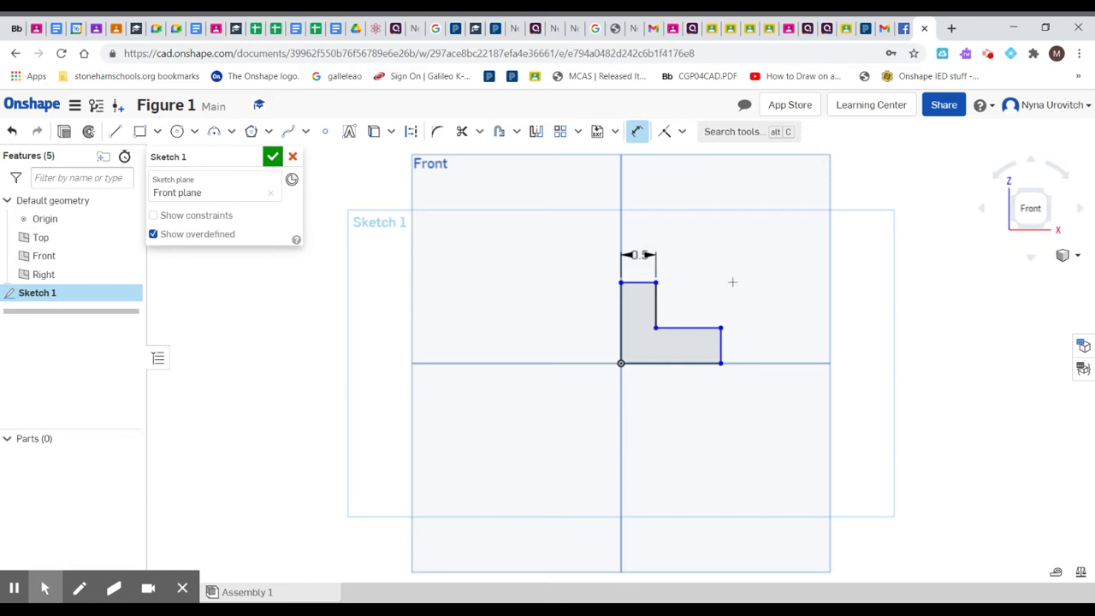
# Step: Dimension the short vertical end edge of the profile's foot and set its height to 0.5 in
pyautogui.click(720, 337)
pyautogui.click(753, 342)
pyautogui.press('BackSpace')
pyautogui.write('.509709')
pyautogui.press('Return')
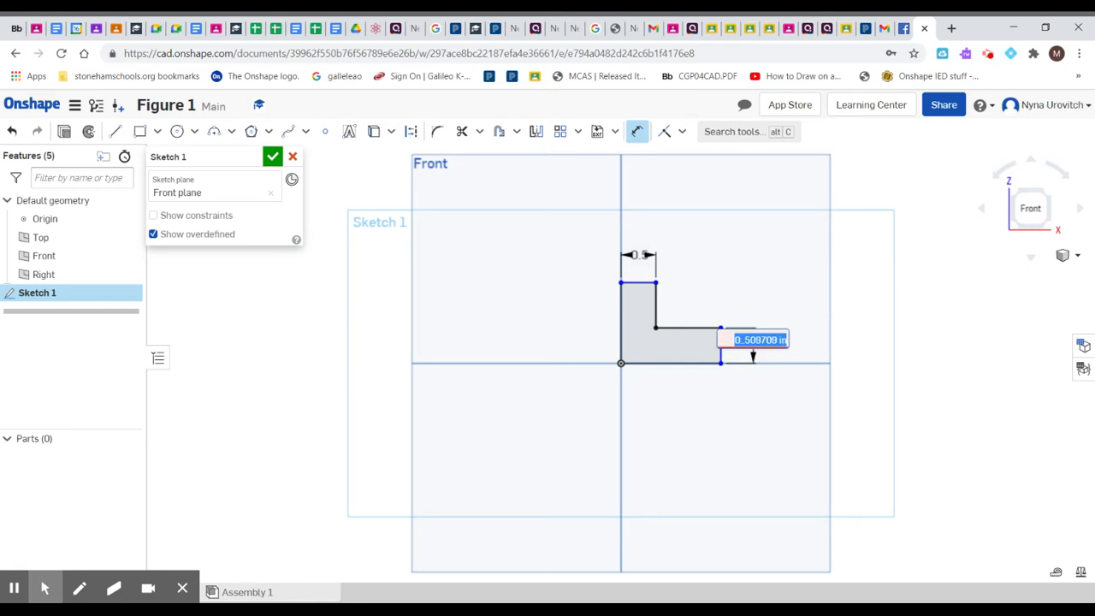
pyautogui.press('BackSpace')
pyautogui.write('0.5')
pyautogui.press('Return')
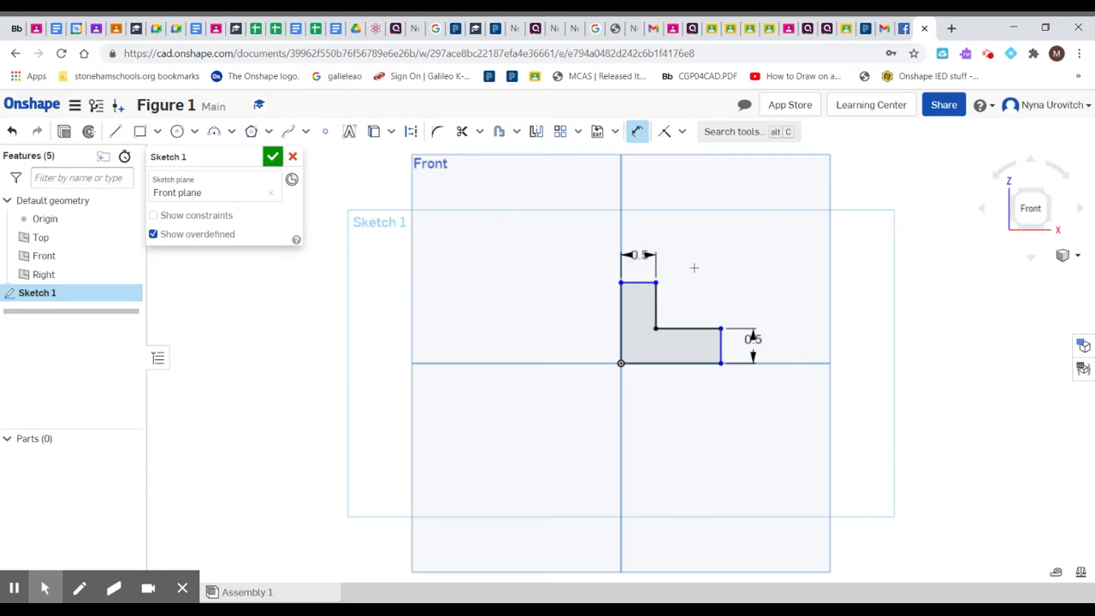
# Step: Dimension the inner vertical edge of the L-shaped profile and set it to 0.75 in
pyautogui.click(652, 299)
pyautogui.doubleClick(694, 301)
pyautogui.press('BackSpace')
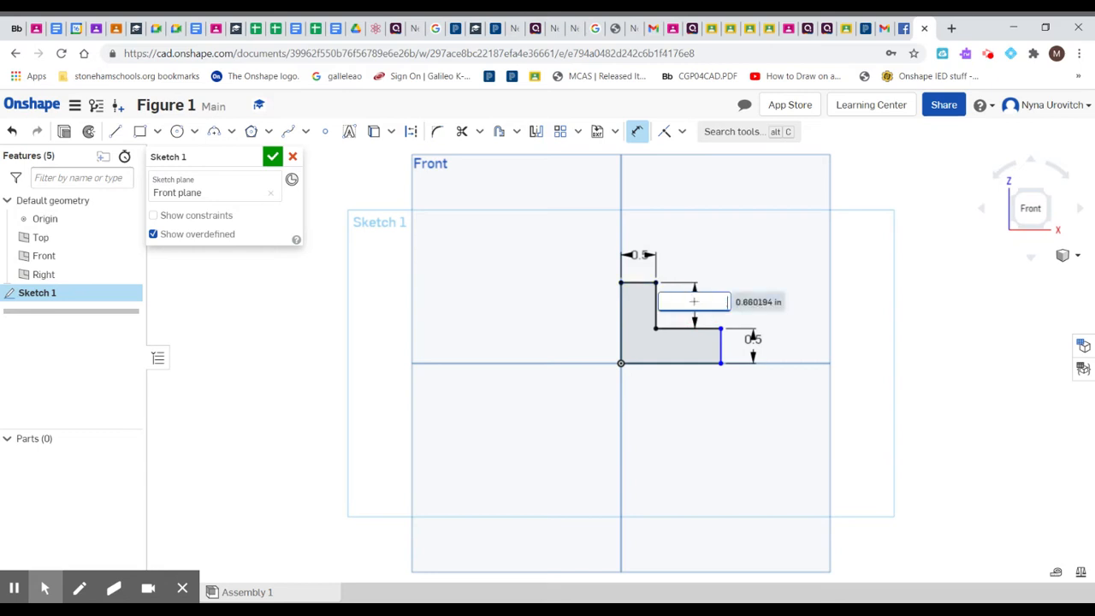
pyautogui.write('.75')
pyautogui.press('Return')
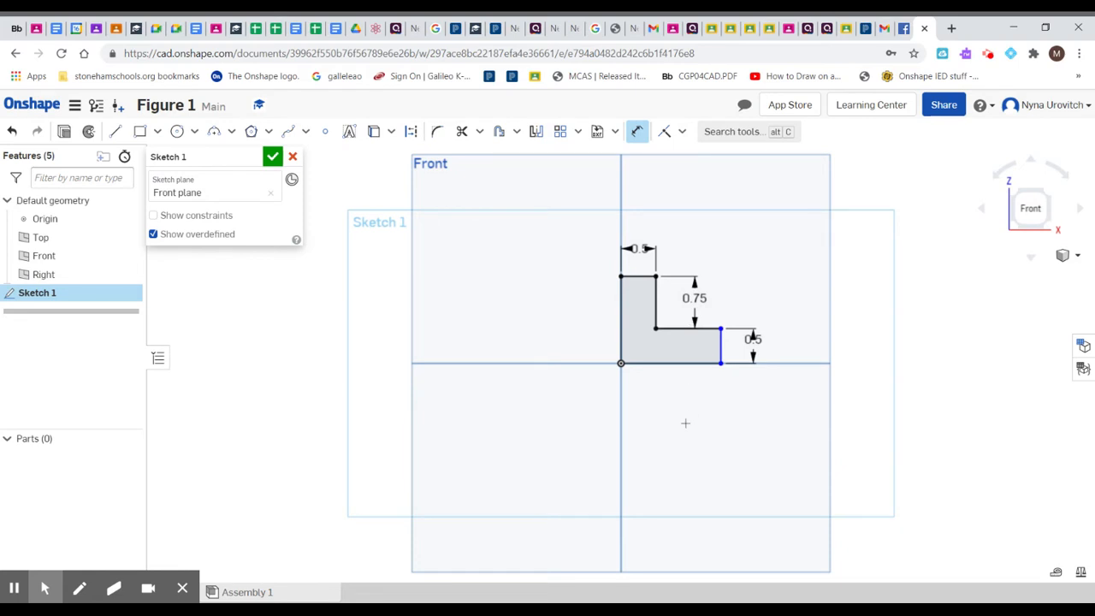
# Step: Dimension the inner horizontal edge of the L-shaped profile to 1.5 in and finish the sketch
pyautogui.click(686, 330)
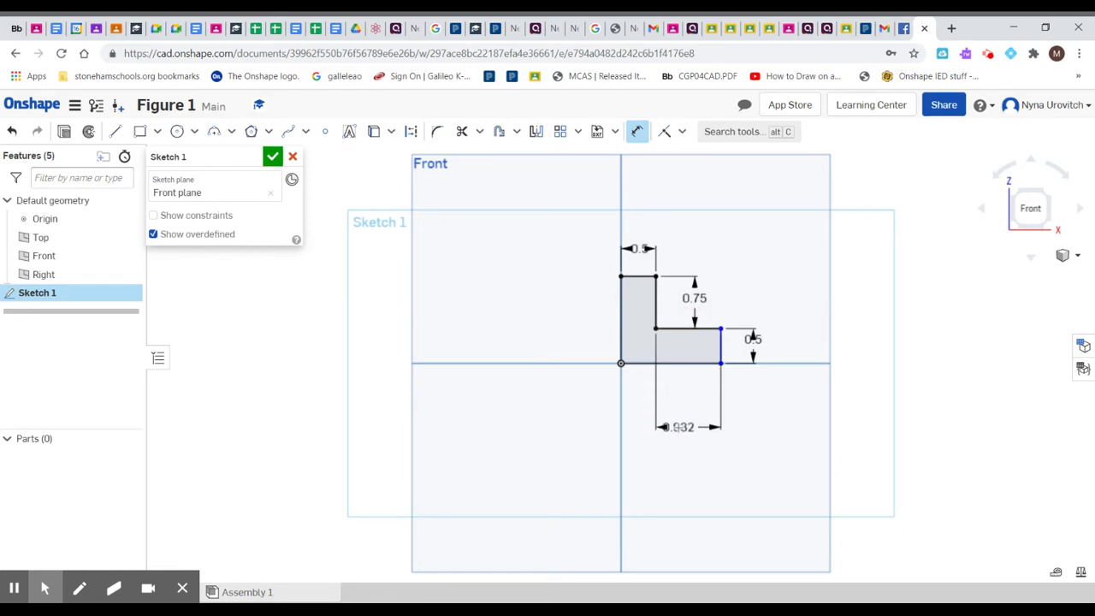
pyautogui.doubleClick(687, 427)
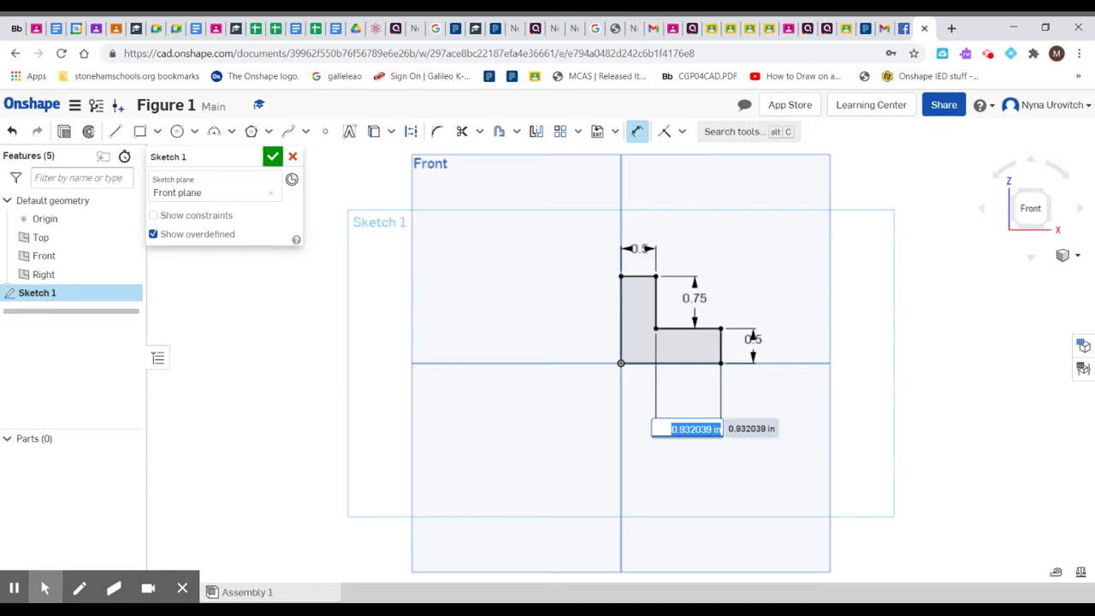
pyautogui.press('BackSpace')
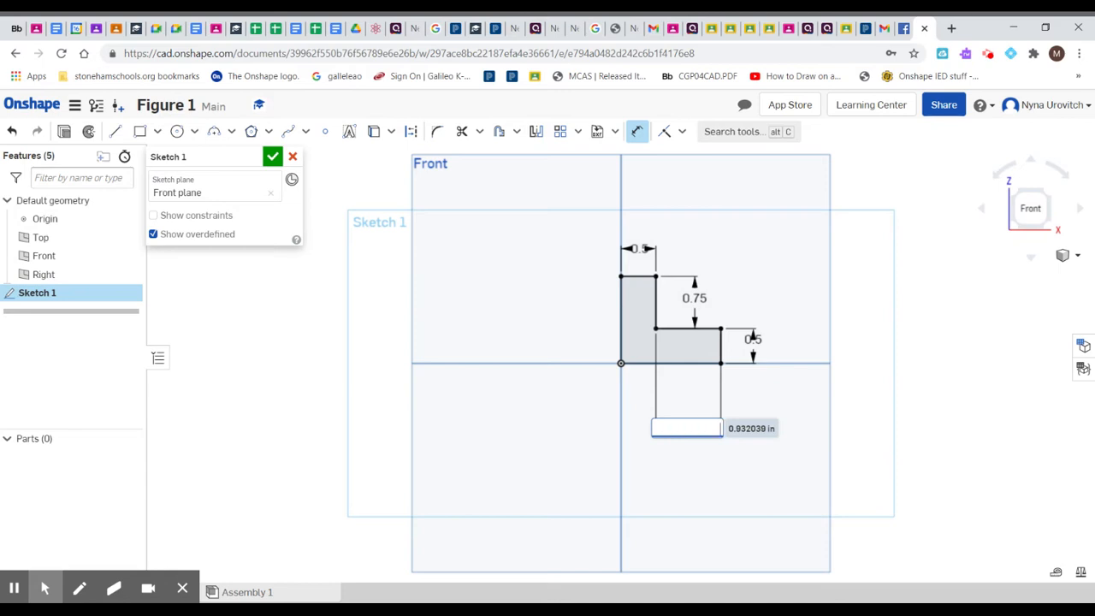
pyautogui.write('1.5')
pyautogui.press('Return')
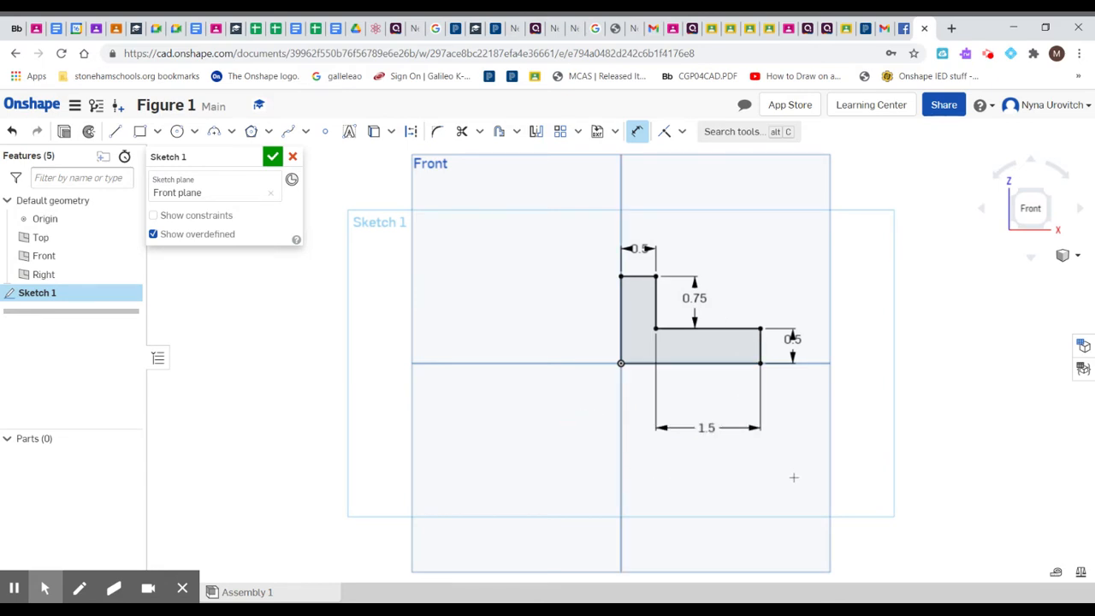
pyautogui.click(272, 159)
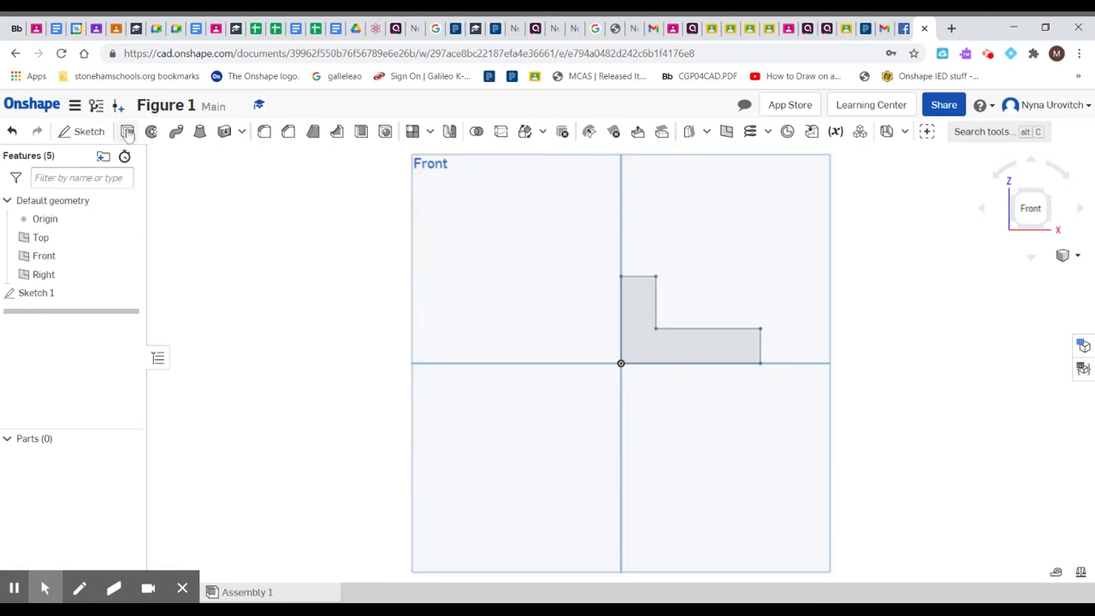
# Step: Extrude the L-shaped sketch region as a new solid with a blind depth of 1.25 in
pyautogui.click(651, 345)
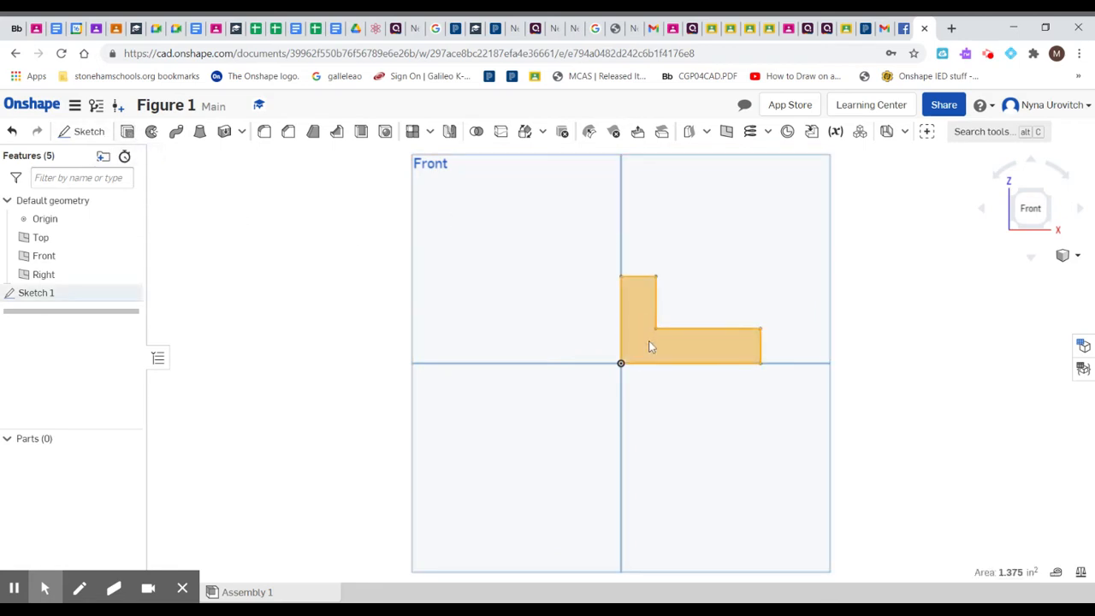
pyautogui.click(127, 131)
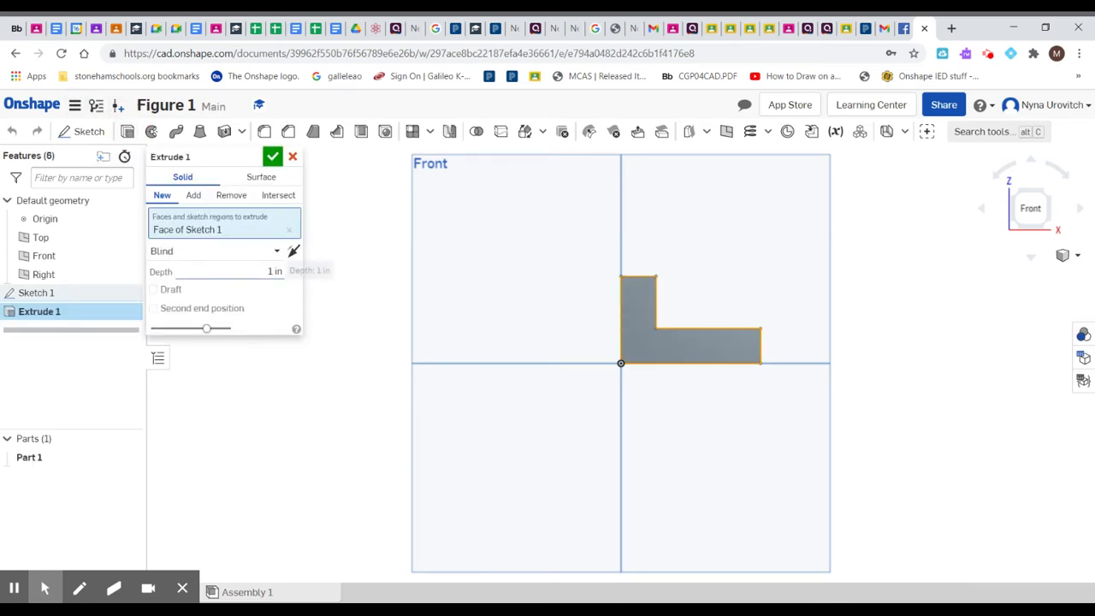
pyautogui.click(273, 271)
pyautogui.write('1')
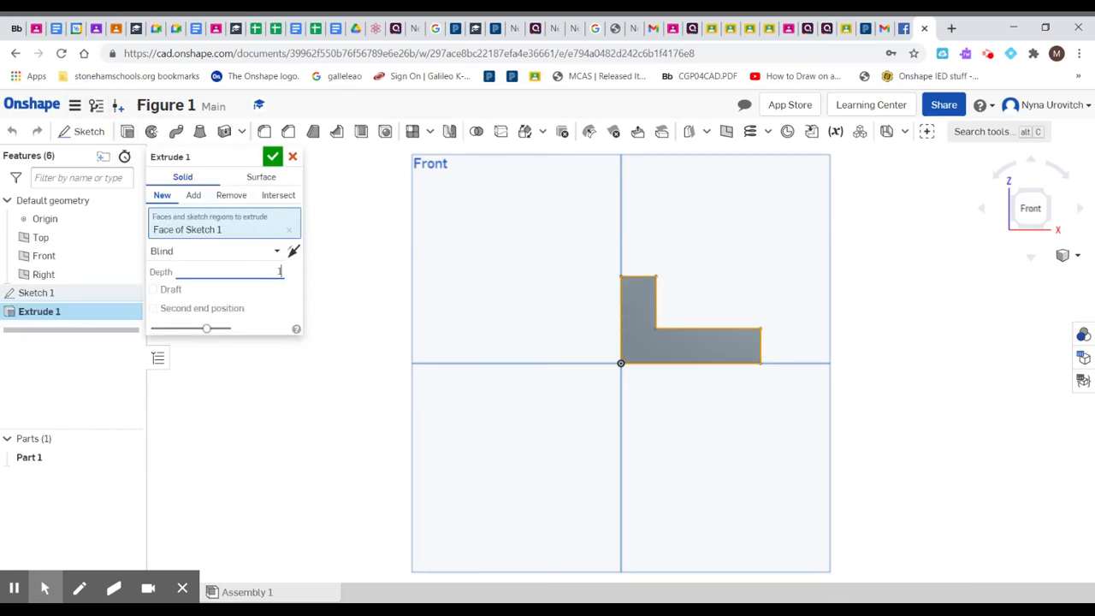
pyautogui.write('.25')
pyautogui.press('Return')
pyautogui.click(1078, 257)
pyautogui.click(1021, 276)
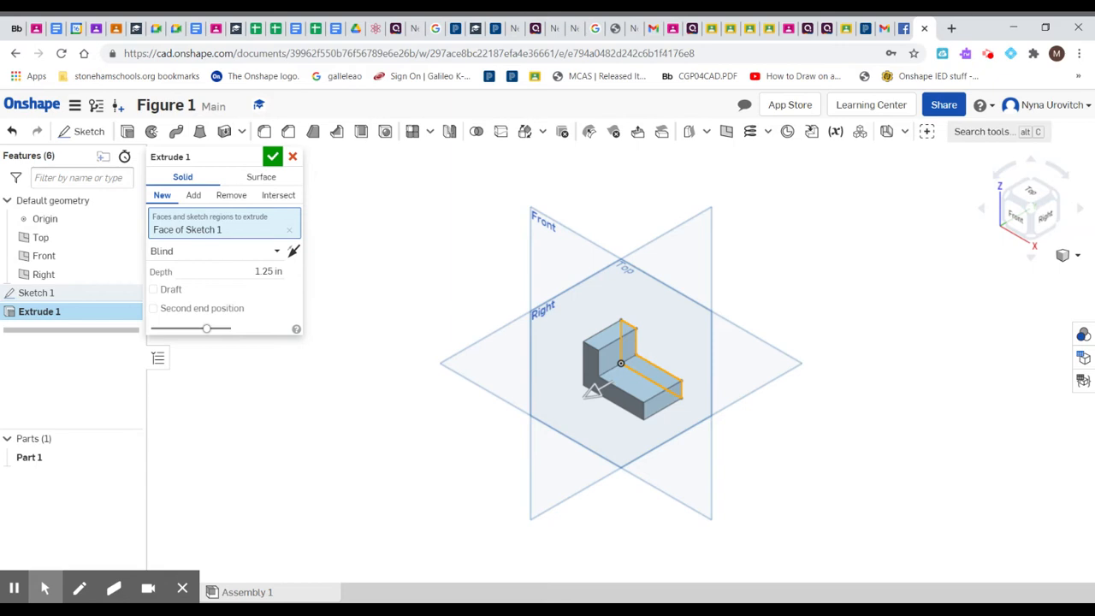
pyautogui.click(272, 157)
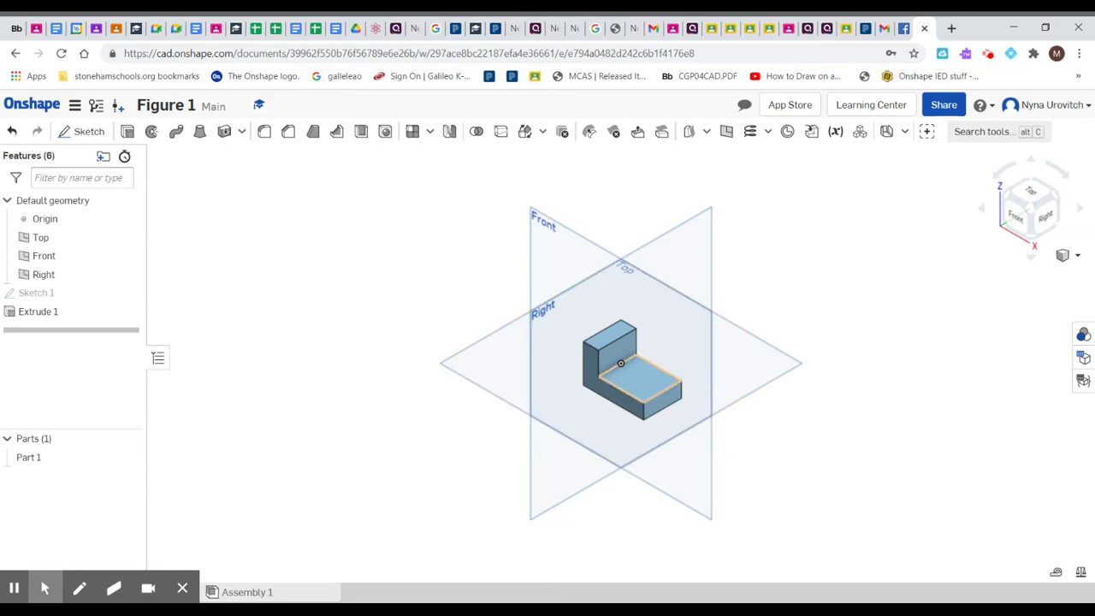
# Step: Sketch a corner rectangle about 0.89 by 0.34 in on the foot's upper face, starting on its outer end edge
pyautogui.click(643, 382)
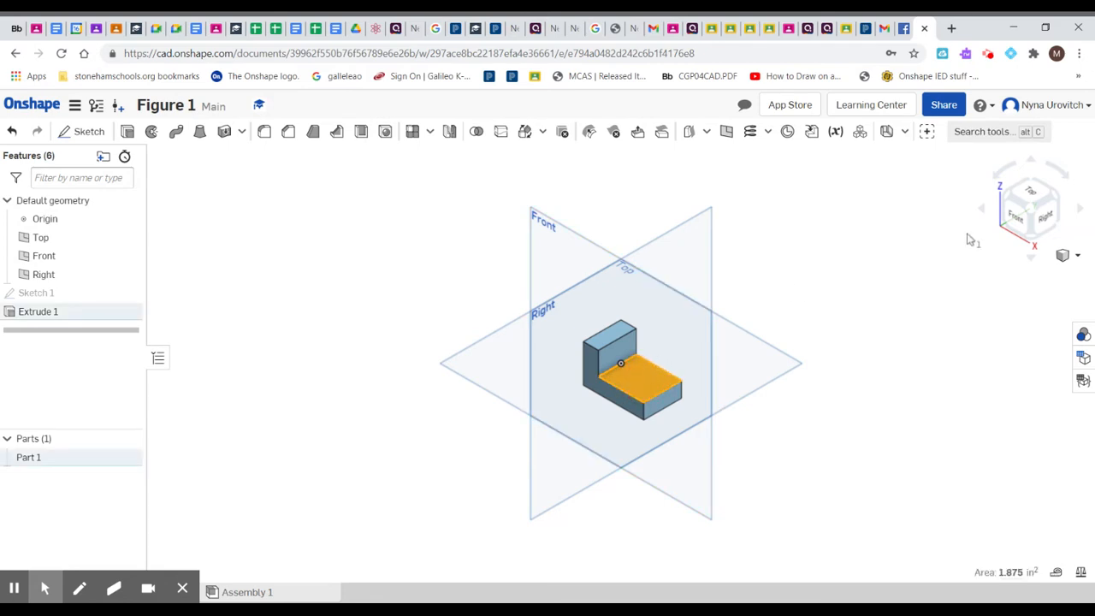
pyautogui.click(1031, 191)
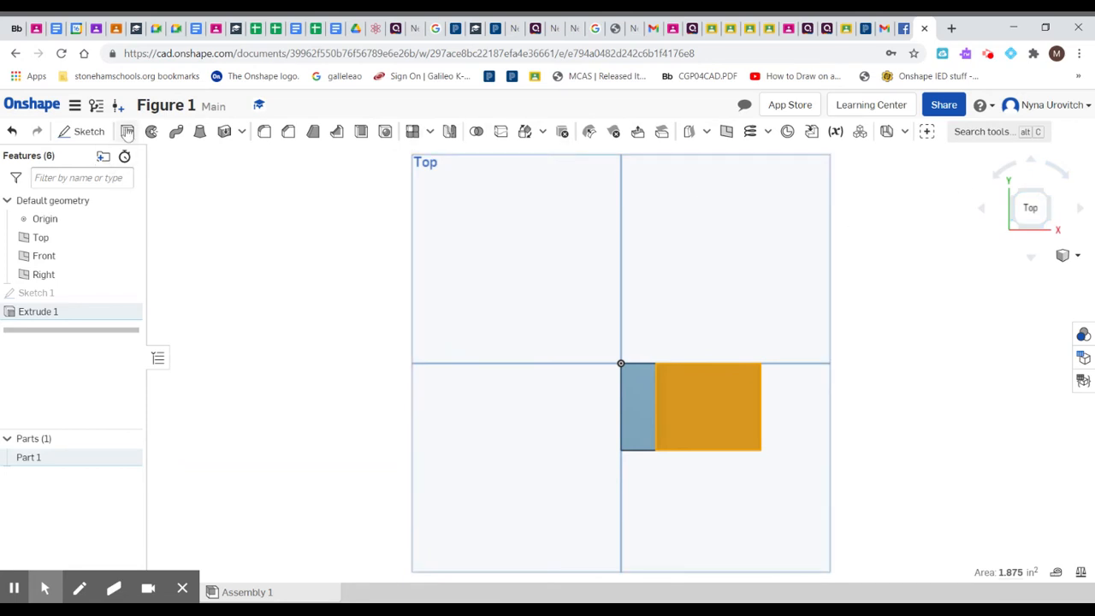
pyautogui.click(82, 131)
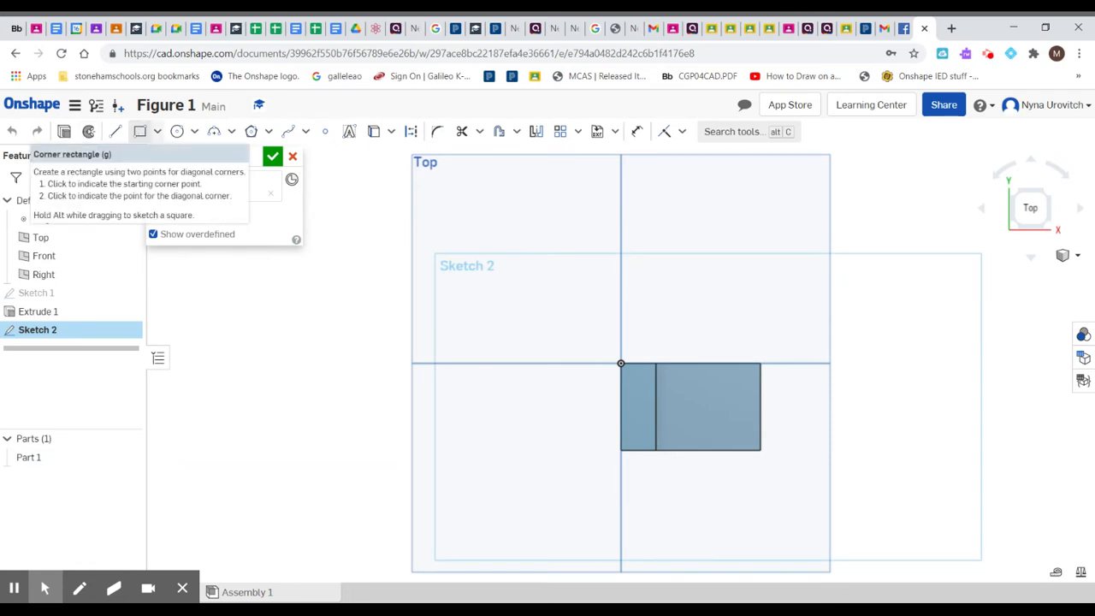
pyautogui.click(140, 134)
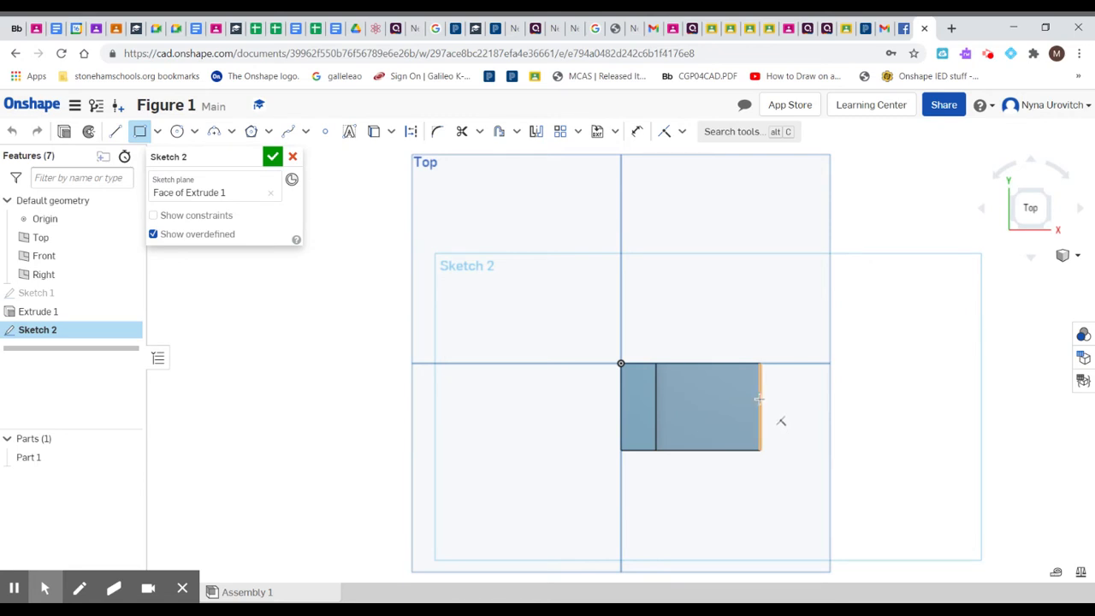
pyautogui.click(761, 398)
pyautogui.click(698, 422)
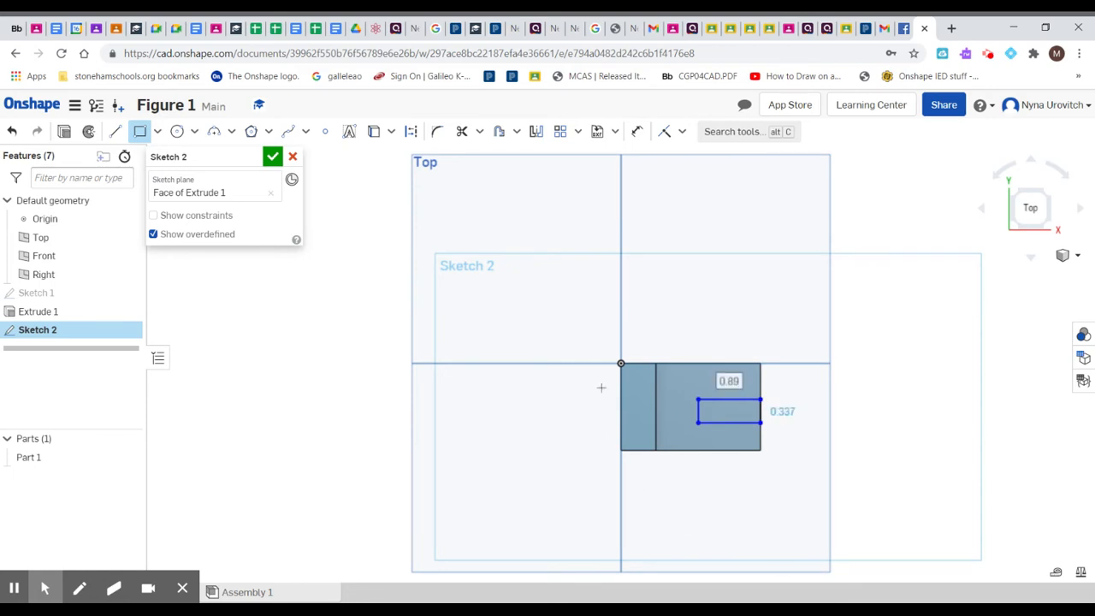
# Step: Dimension the rectangle's length and set it to 1 in
pyautogui.click(636, 131)
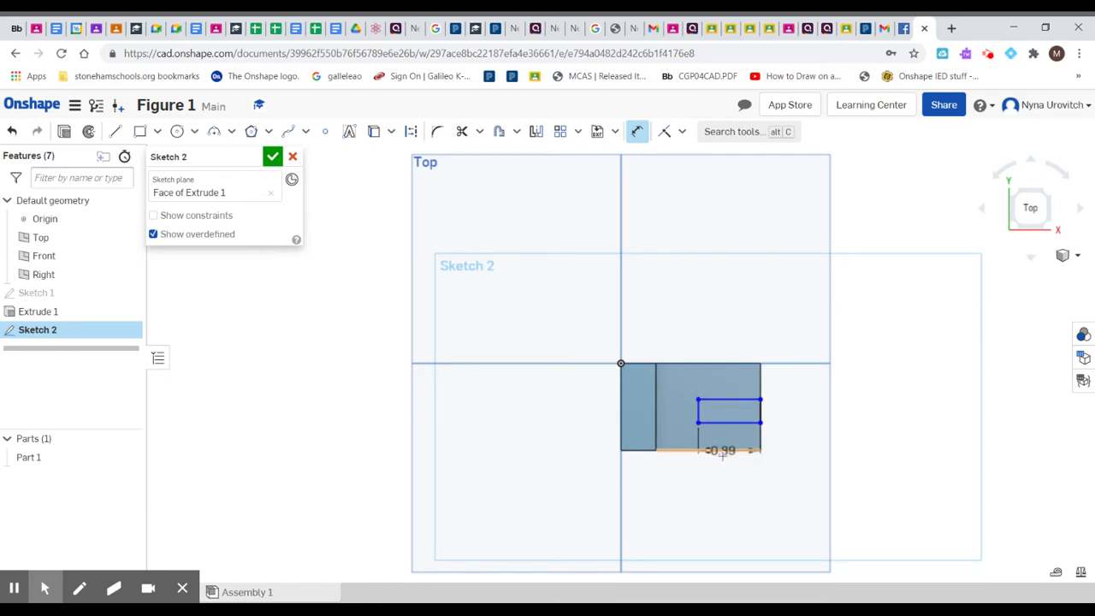
pyautogui.click(722, 492)
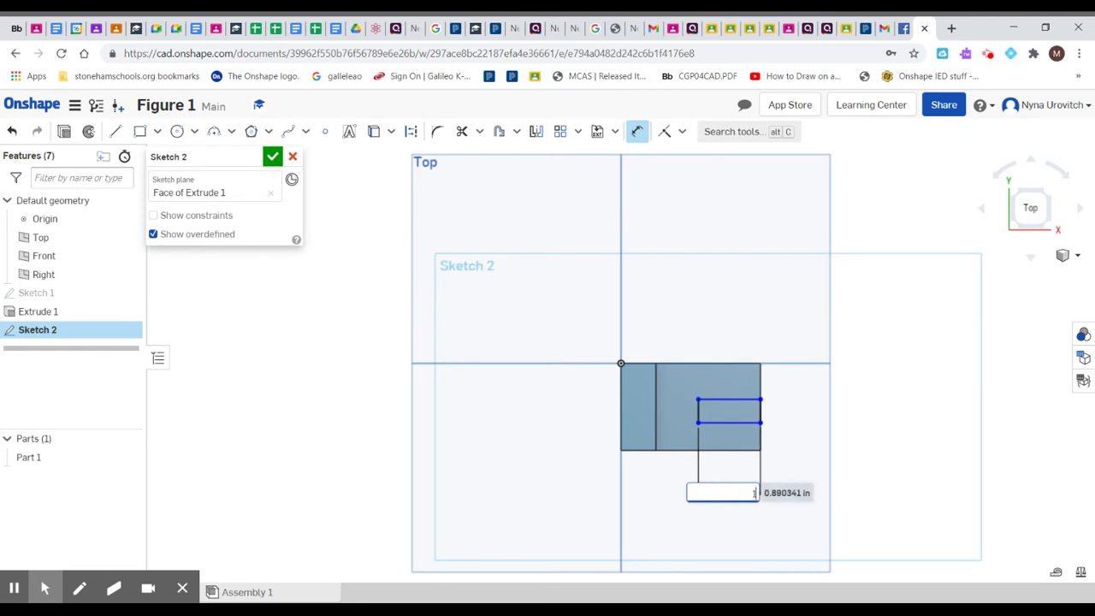
pyautogui.write('1')
pyautogui.press('Return')
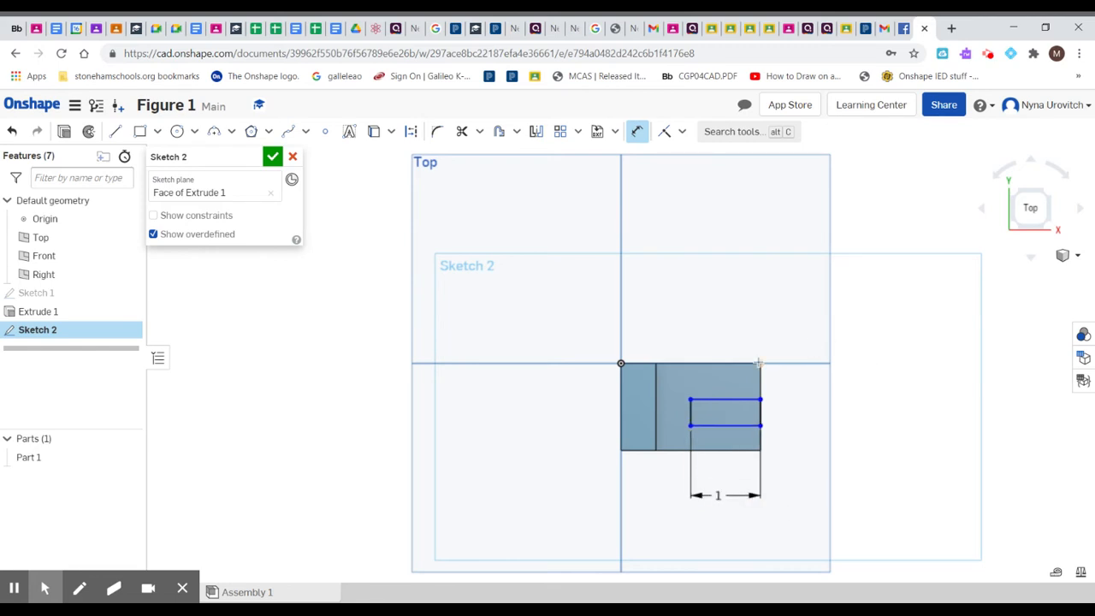
# Step: Add a second length dimension of 1 in to the rectangle, placed above the block
pyautogui.click(720, 401)
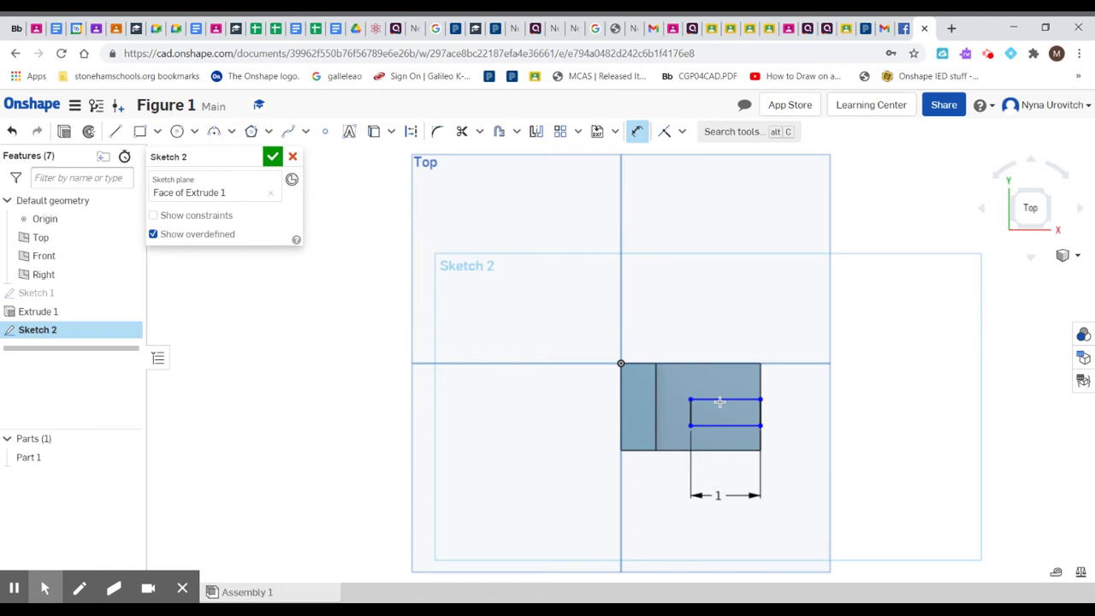
pyautogui.click(710, 331)
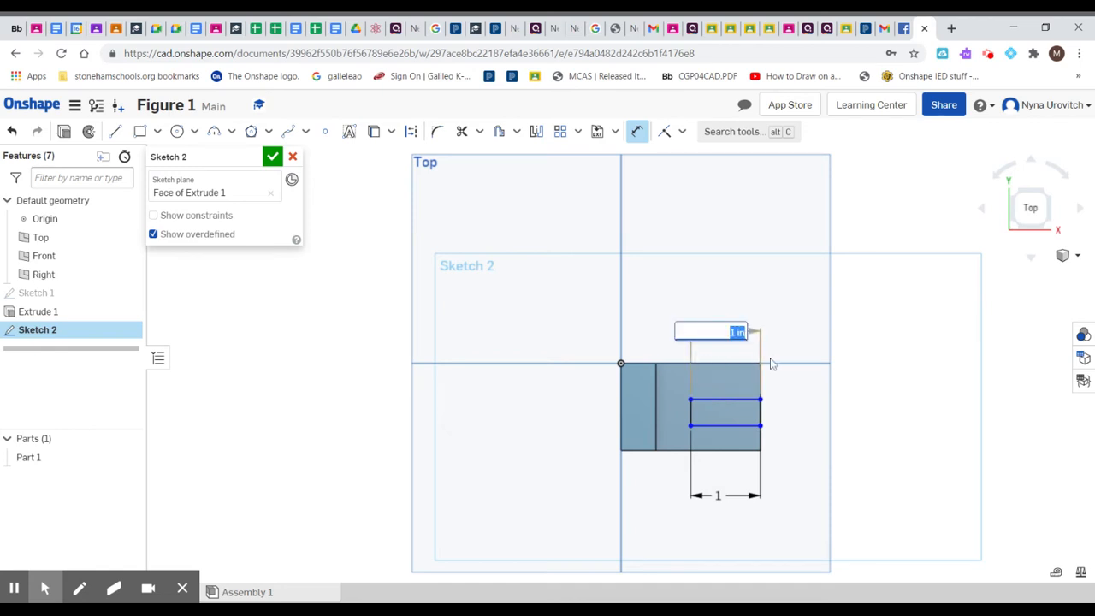
pyautogui.press('Return')
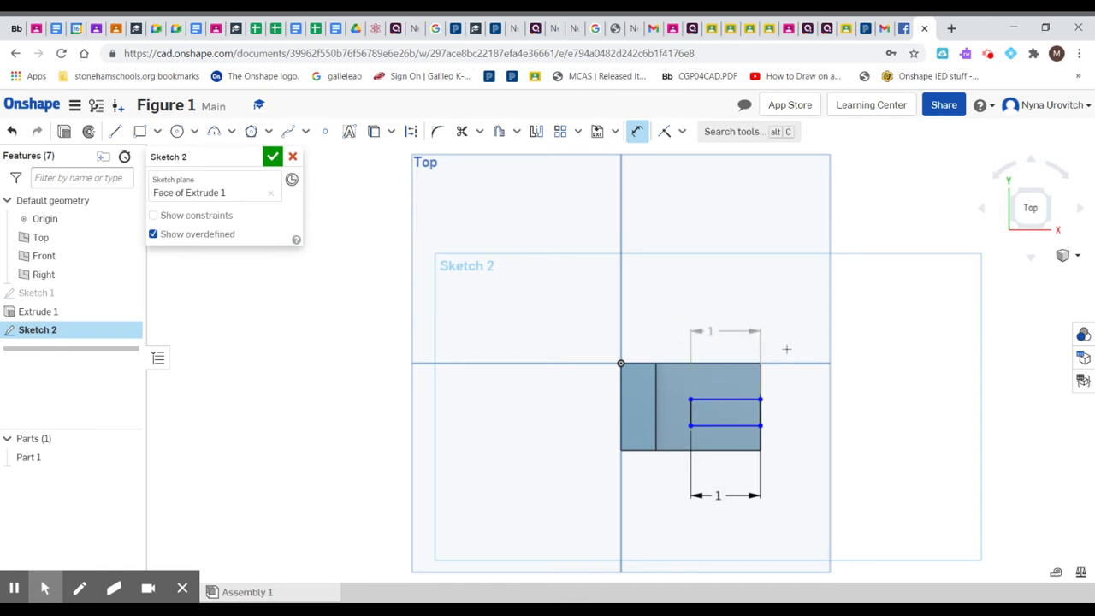
pyautogui.click(798, 439)
# Step: Dimension the rectangle's short side on the block's end edge and set it to 0.5 in
pyautogui.click(760, 411)
pyautogui.click(795, 415)
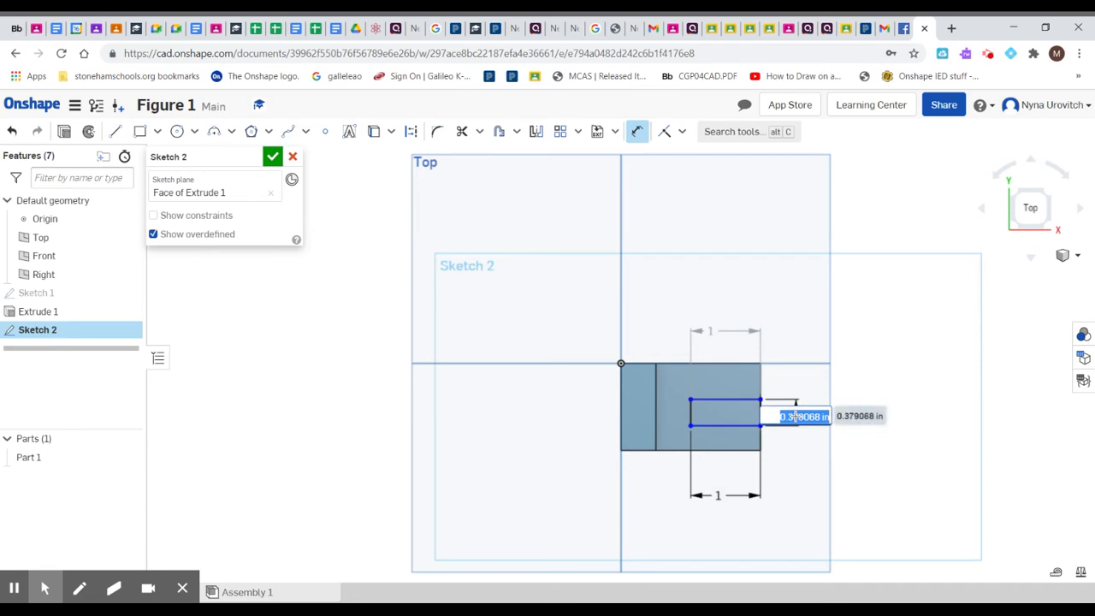
pyautogui.write('0.5')
pyautogui.press('Return')
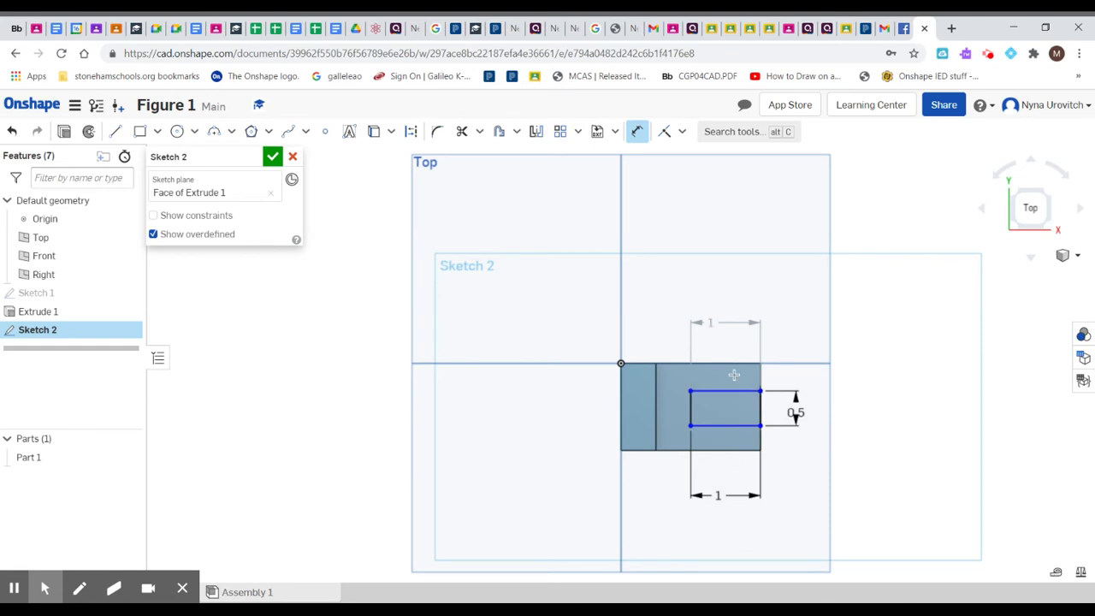
# Step: Dimension the gap between the rectangle's lower side and the block's parallel lower edge, set it to 0.375 in, and finish the sketch
pyautogui.click(807, 480)
pyautogui.click(743, 427)
pyautogui.click(735, 451)
pyautogui.click(866, 434)
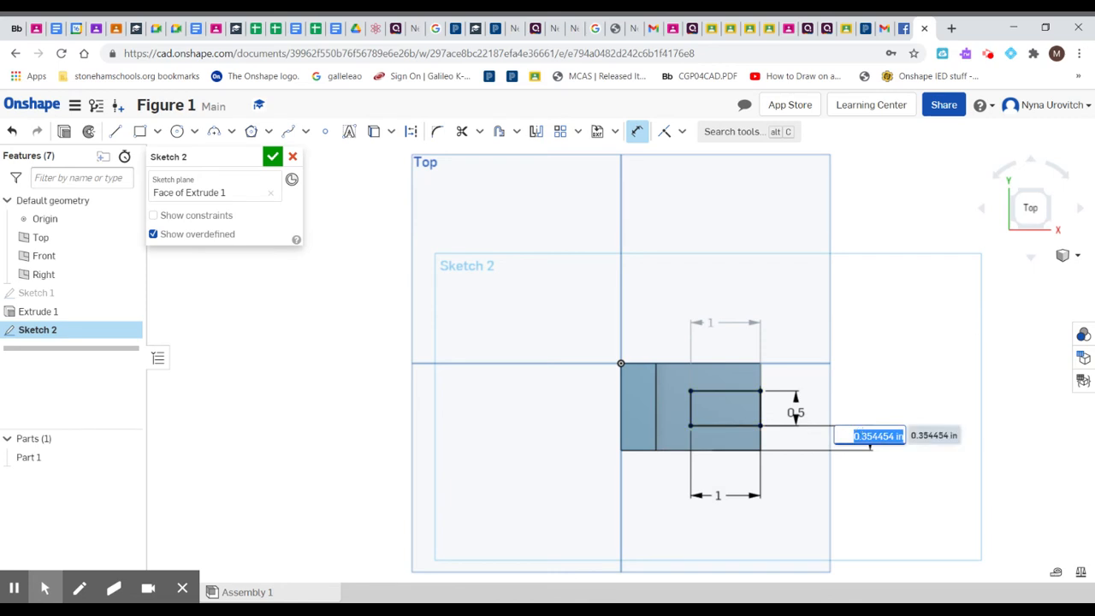
pyautogui.press('BackSpace')
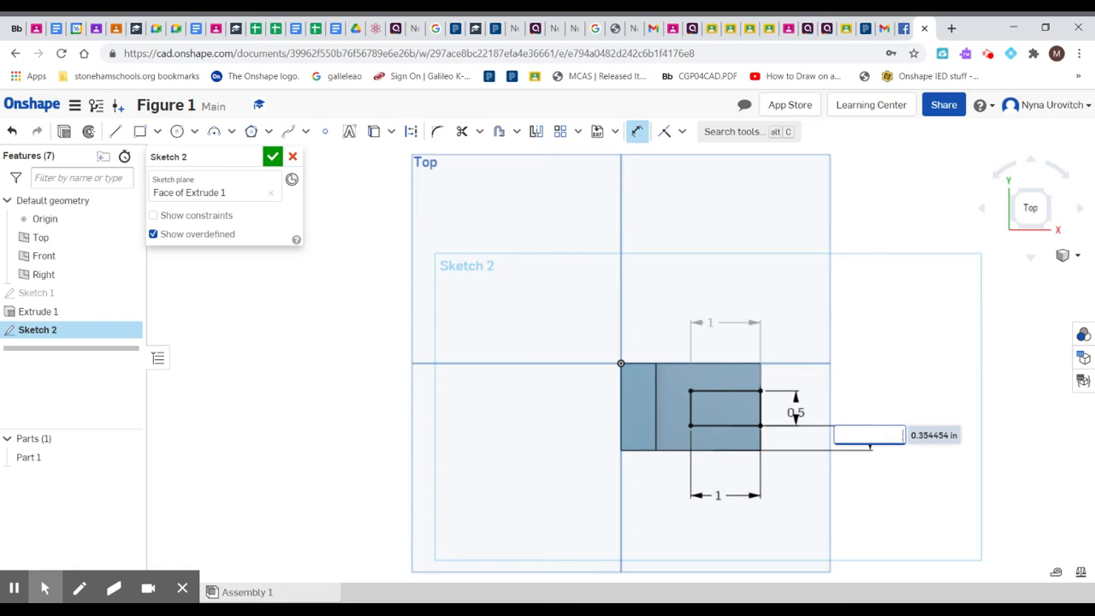
pyautogui.write('5/2')
pyautogui.press('Return')
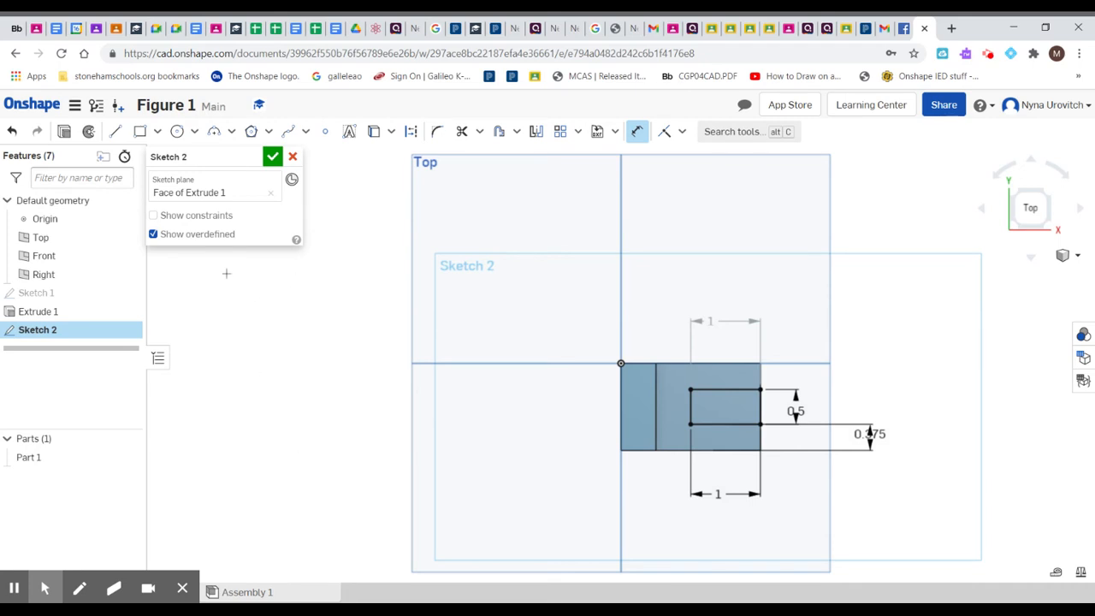
pyautogui.click(273, 156)
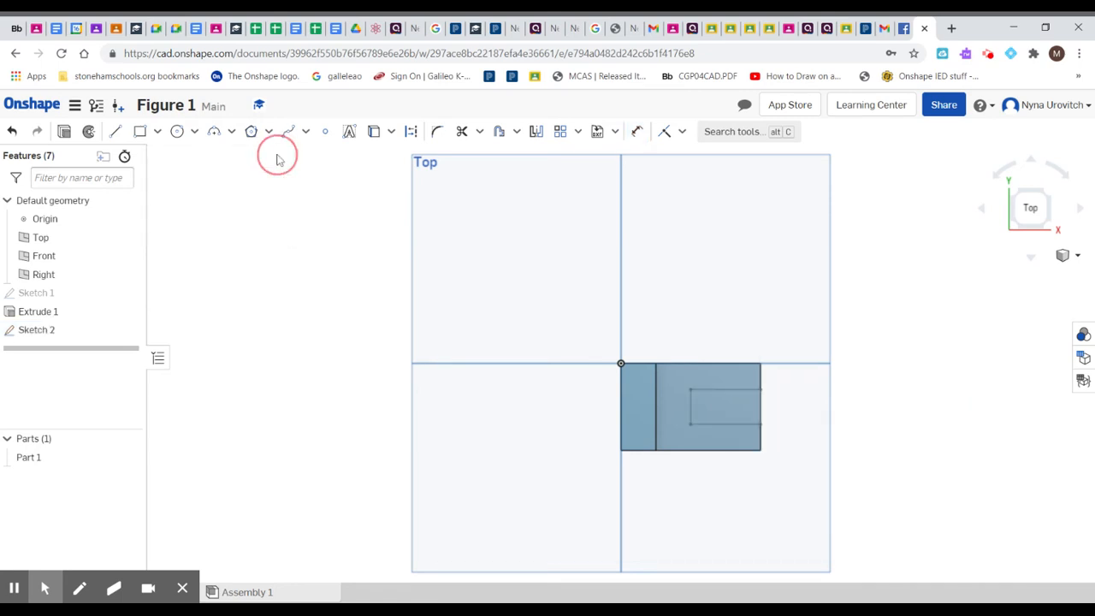
# Step: Cut the sketched rectangle through the foot with a Remove extrude set to Through all
pyautogui.click(717, 411)
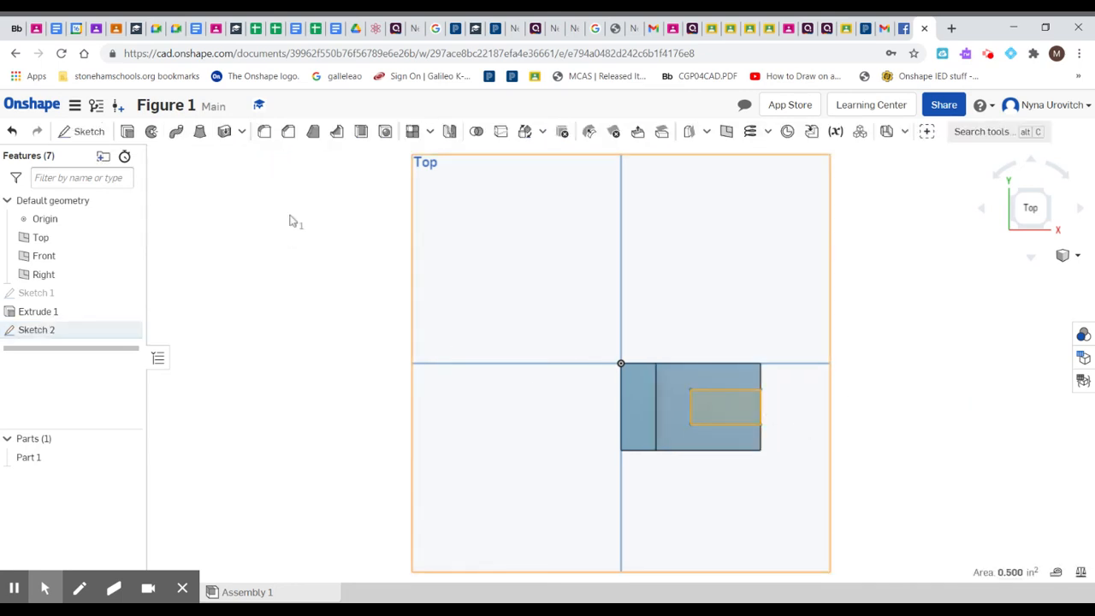
pyautogui.click(127, 132)
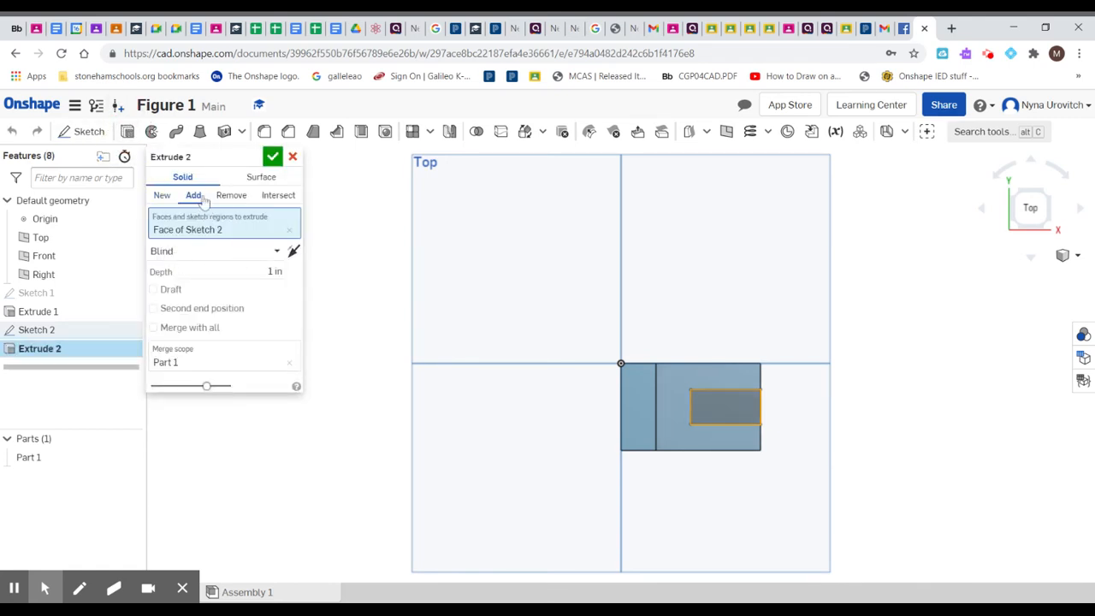
pyautogui.click(233, 196)
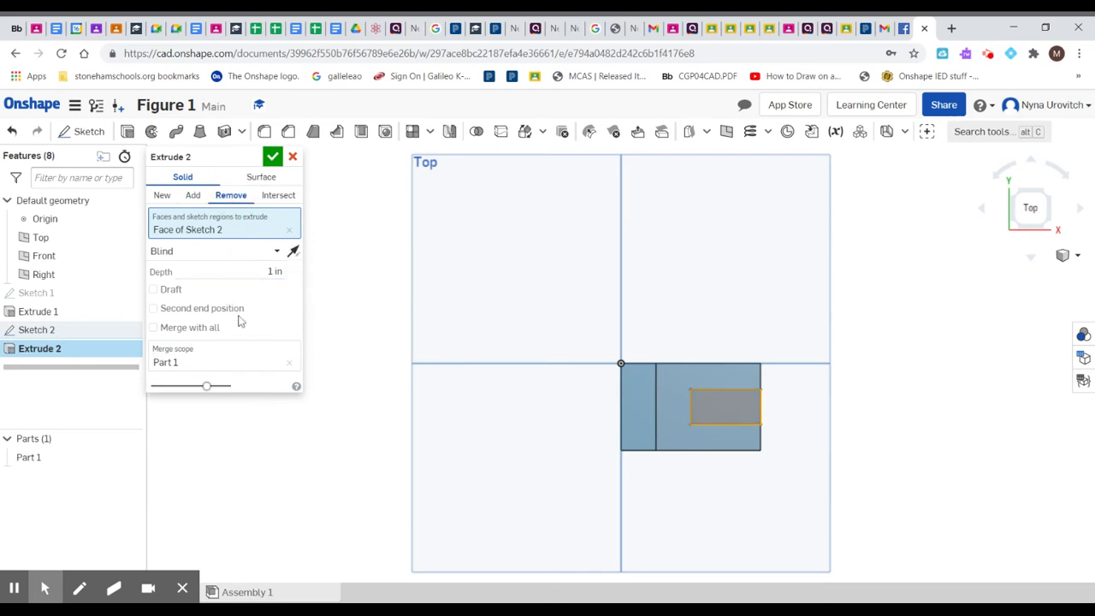
pyautogui.click(279, 270)
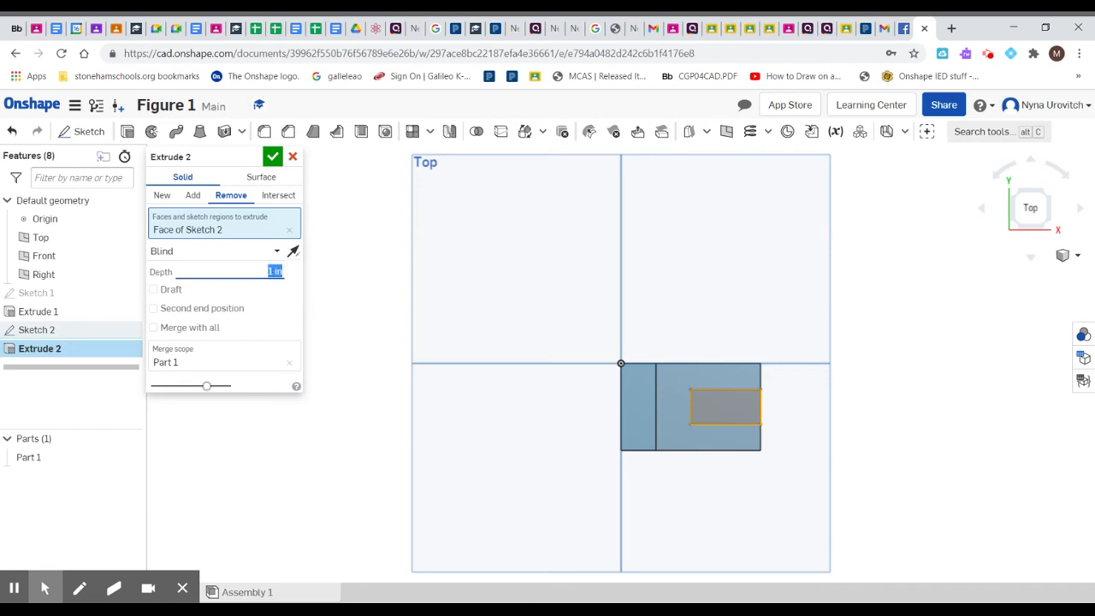
pyautogui.click(278, 251)
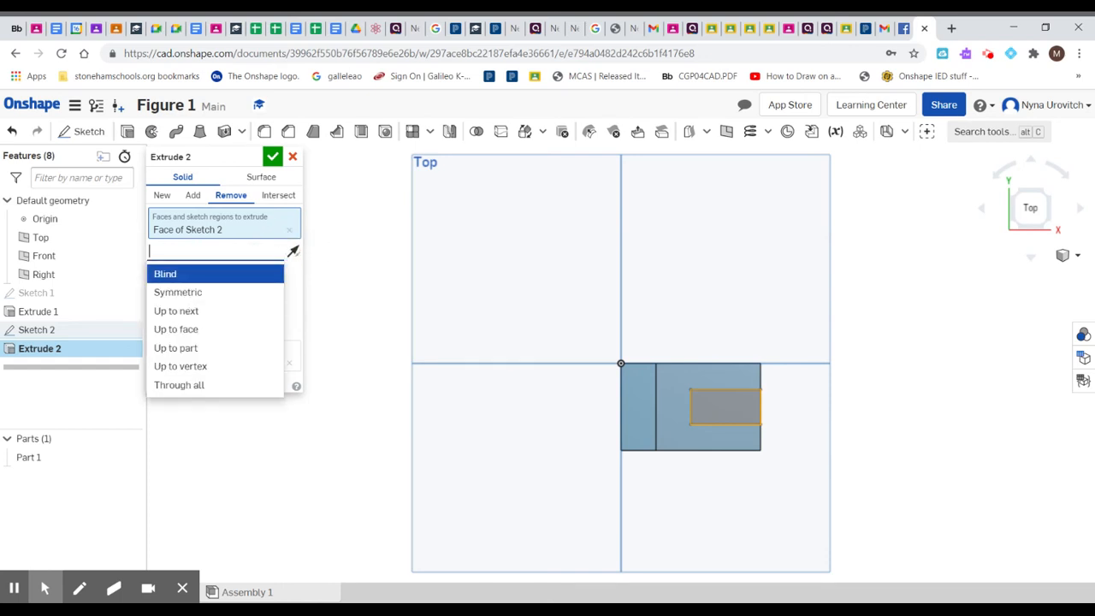
pyautogui.click(189, 385)
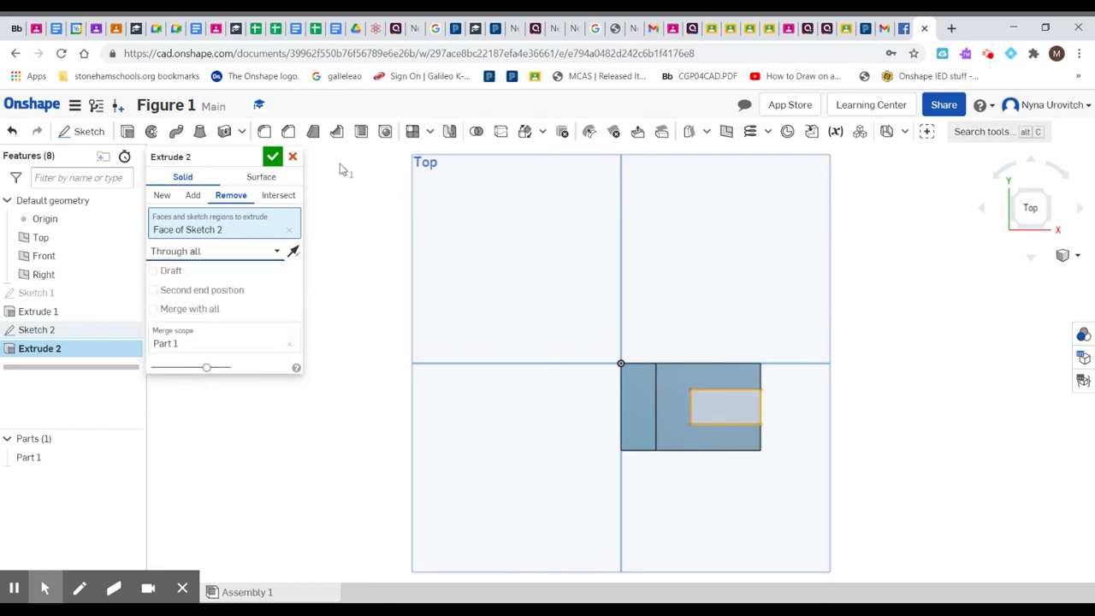
pyautogui.click(272, 157)
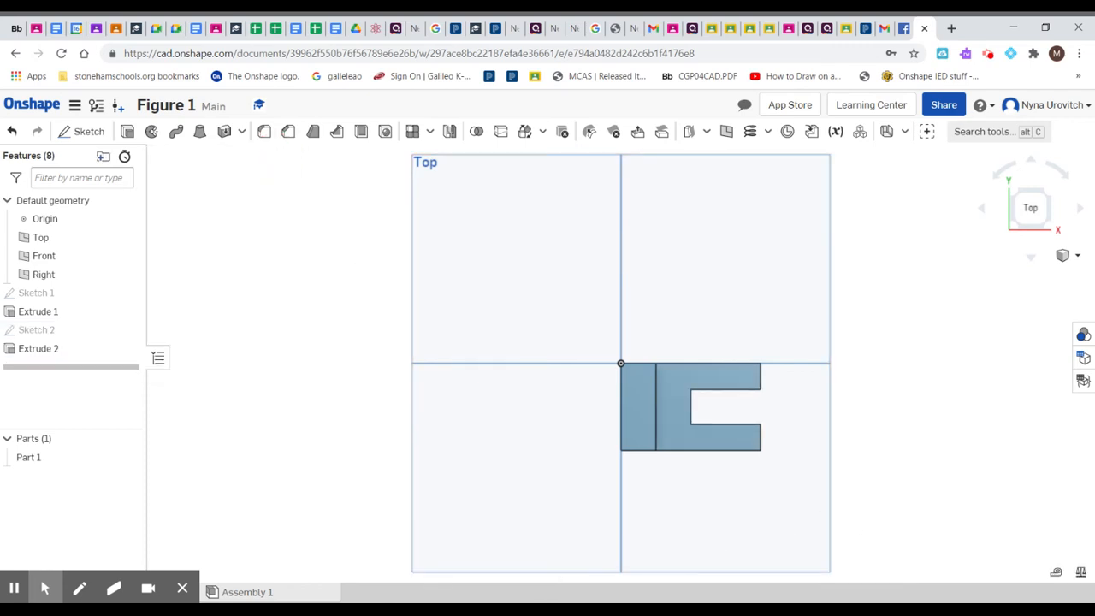
# Step: Start a sketch on the upright's top face and draw a corner rectangle about 0.39 in high across its full 0.5 in width
pyautogui.click(1079, 257)
pyautogui.click(1031, 275)
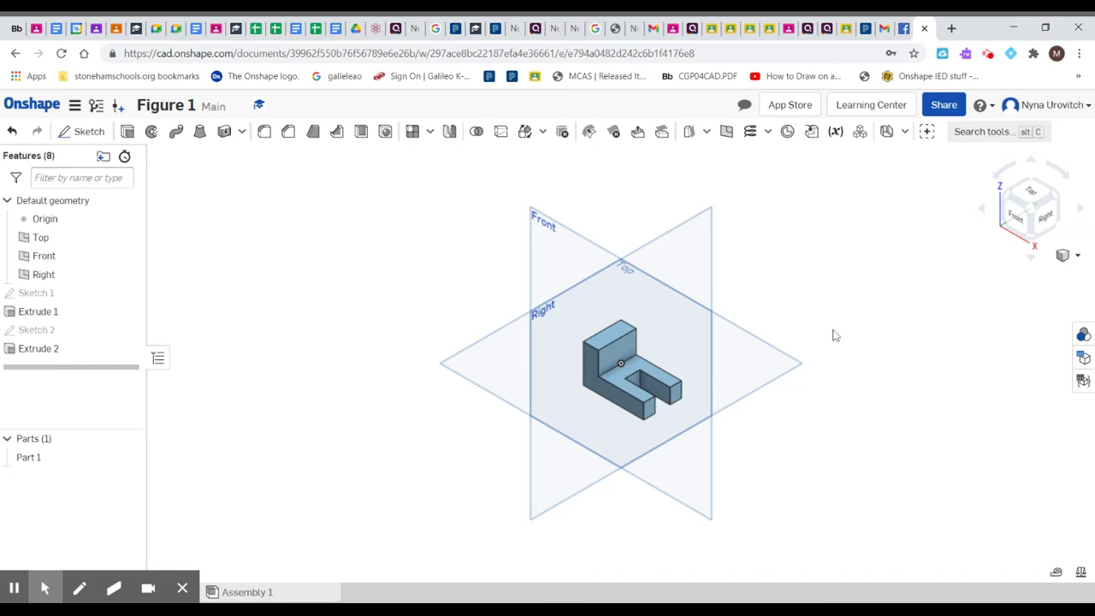
pyautogui.click(611, 342)
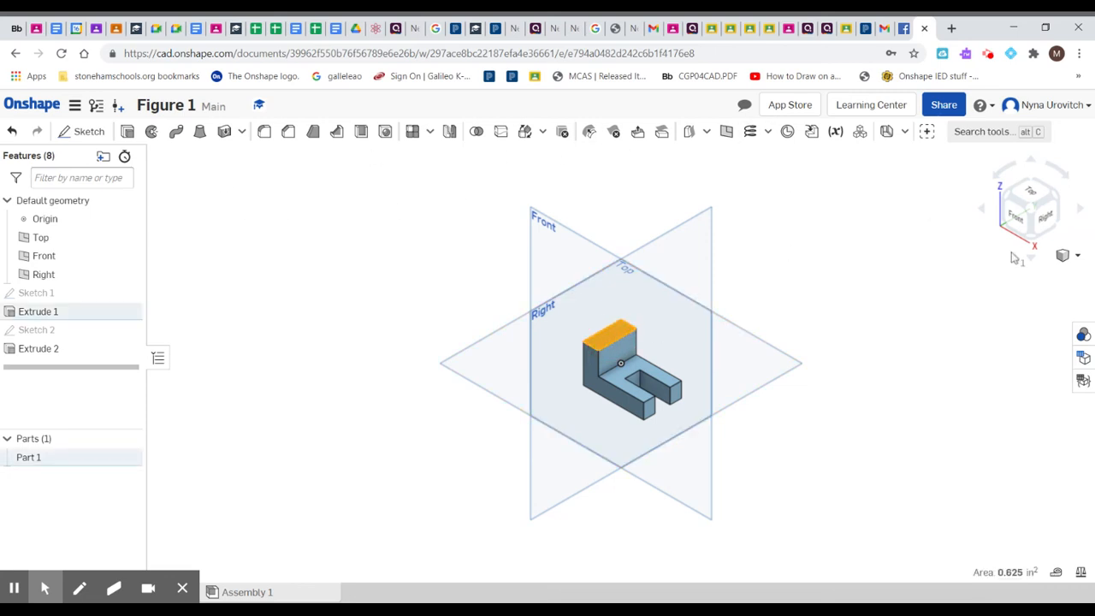
pyautogui.click(1035, 193)
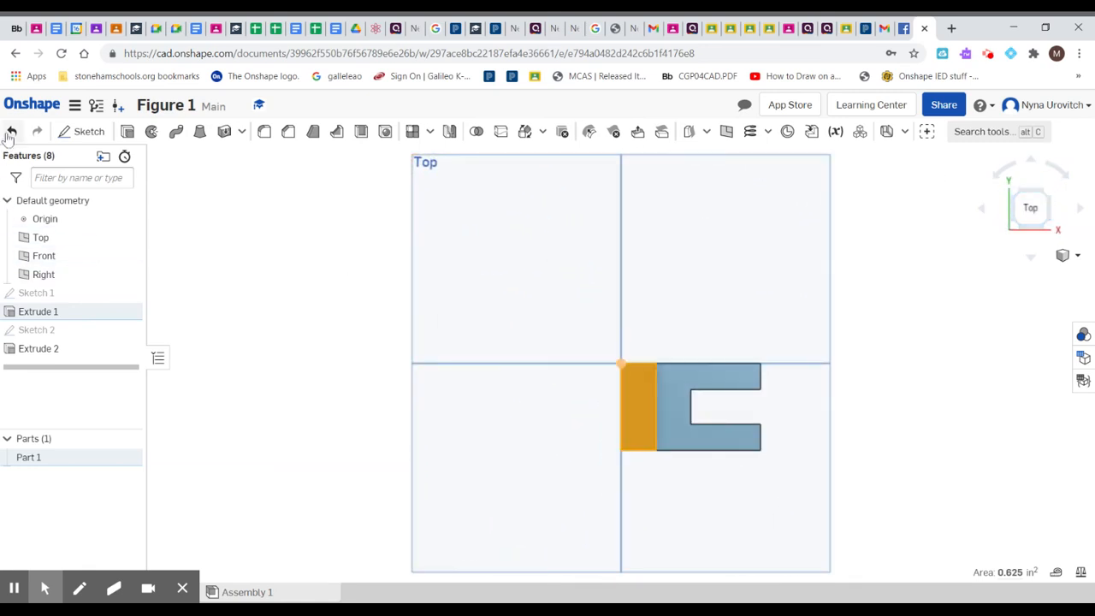
pyautogui.click(78, 131)
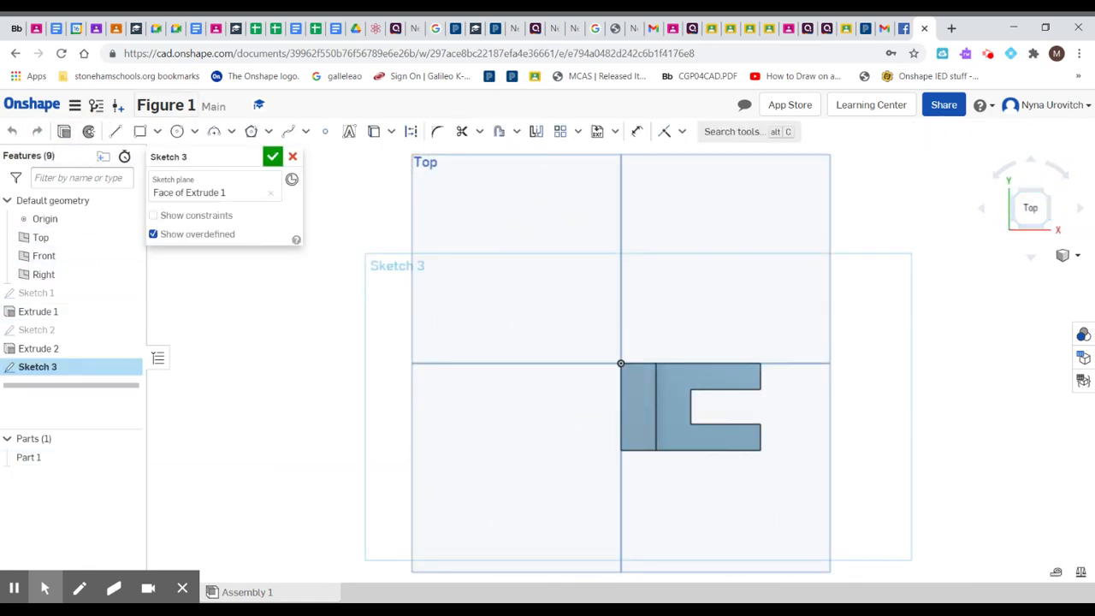
pyautogui.click(143, 136)
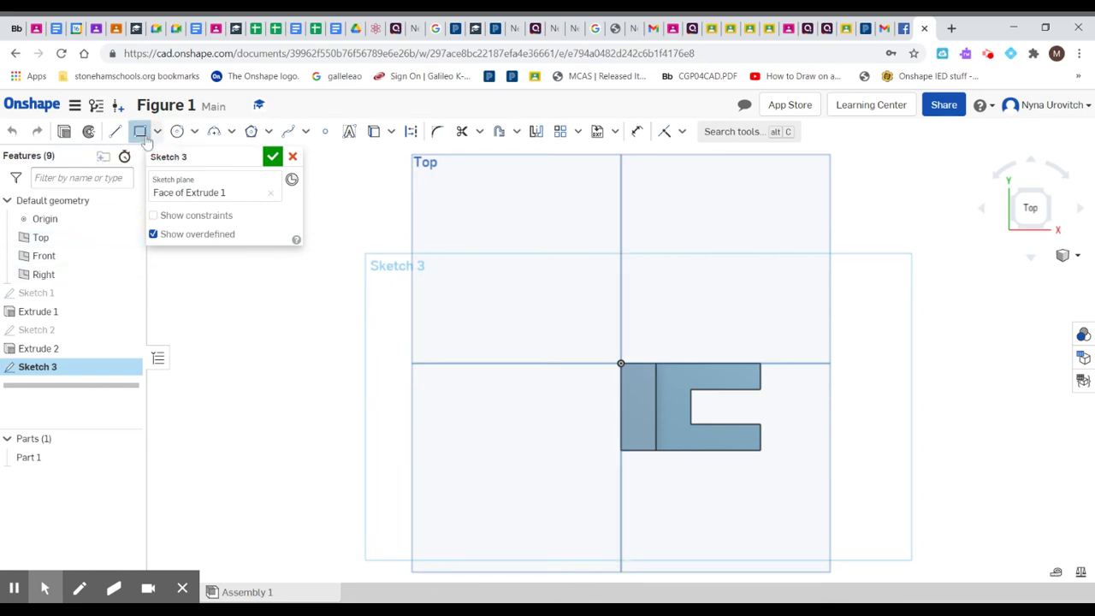
pyautogui.click(621, 398)
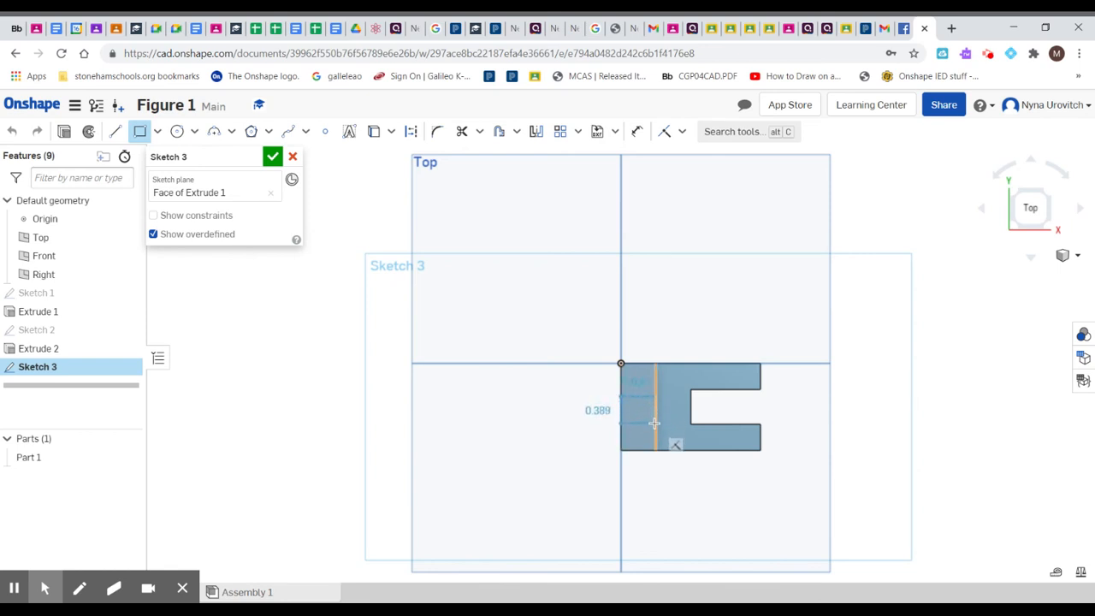
pyautogui.click(654, 419)
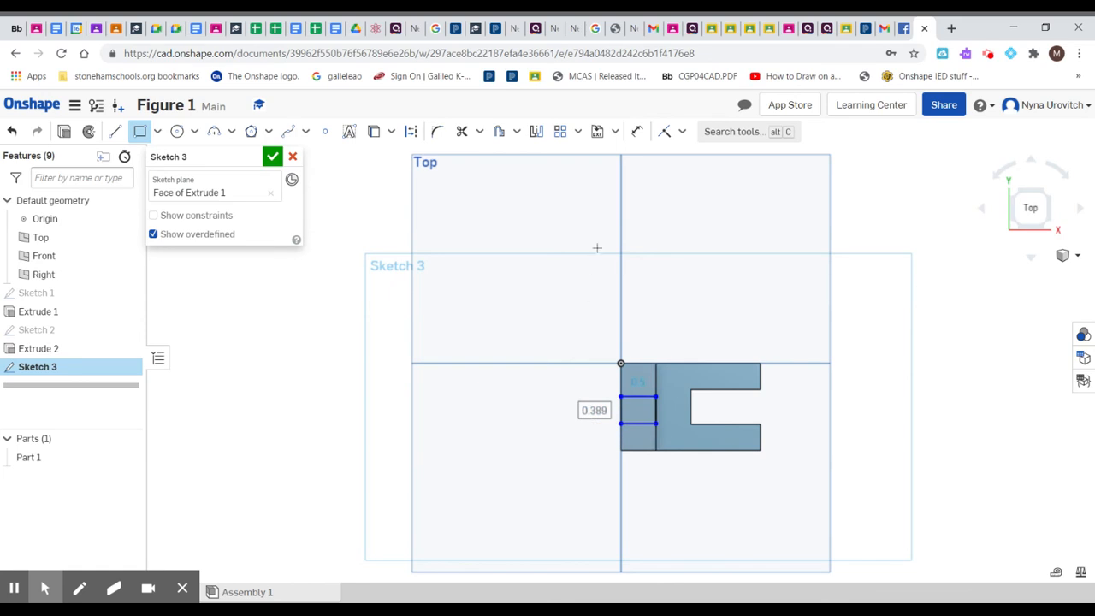
# Step: Dimension the spacing between the new rectangle's two horizontal sides and set it to 0.75 in
pyautogui.click(638, 135)
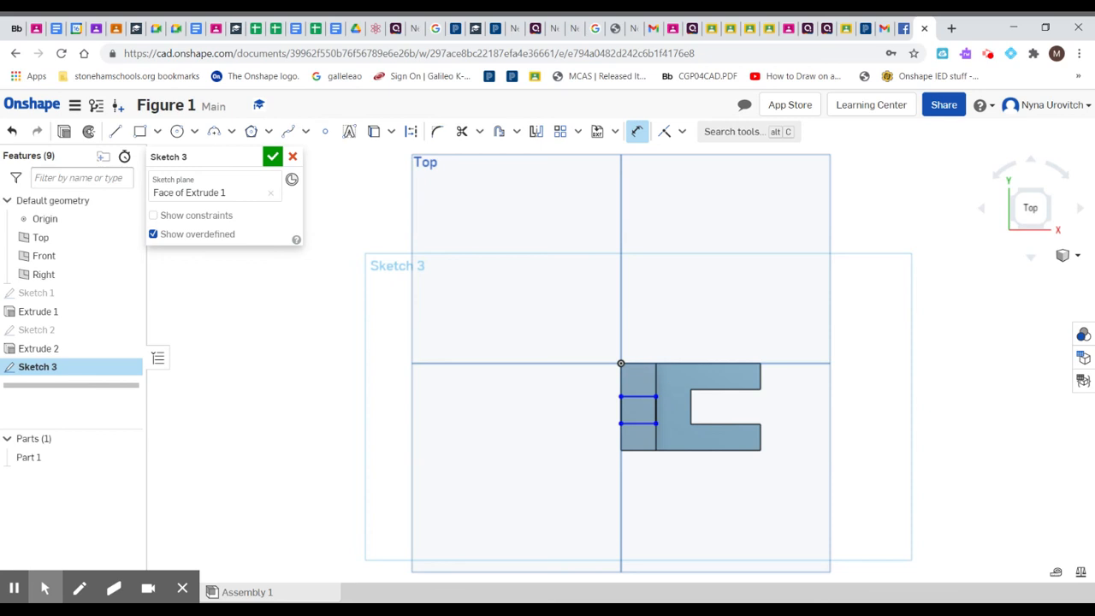
pyautogui.click(634, 423)
pyautogui.click(565, 406)
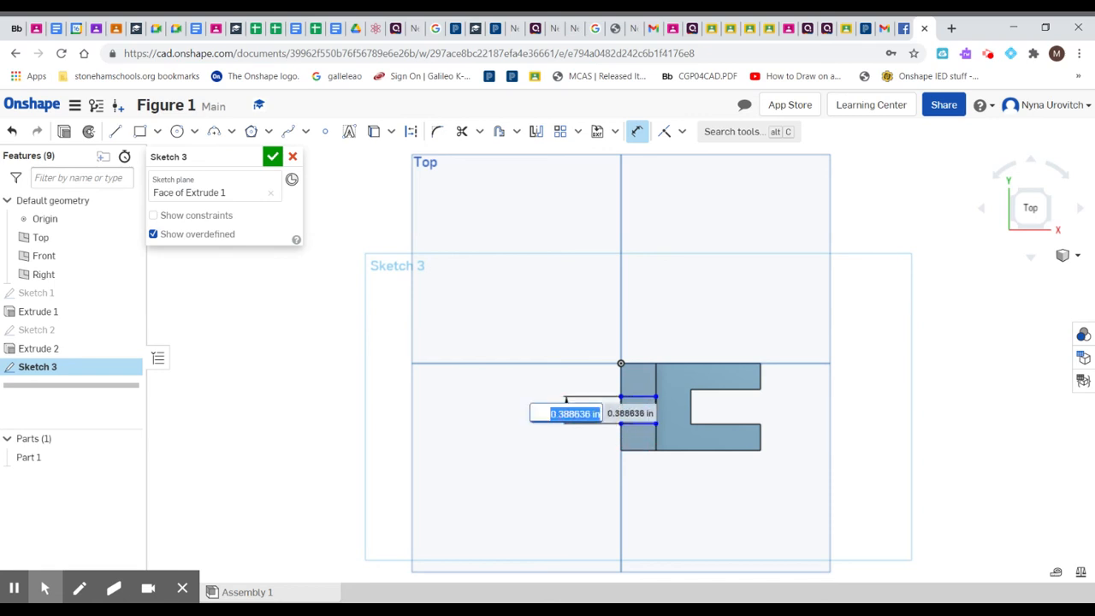
pyautogui.click(540, 414)
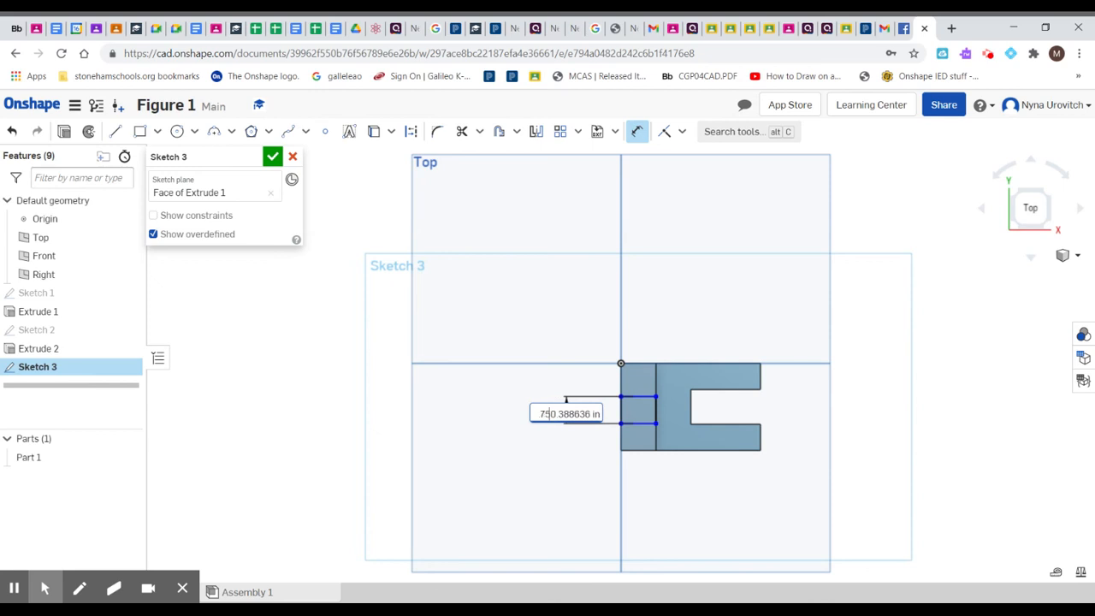
pyautogui.moveTo(538, 414); pyautogui.dragTo(623, 413)
pyautogui.press('BackSpace')
pyautogui.write('.75')
pyautogui.press('Return')
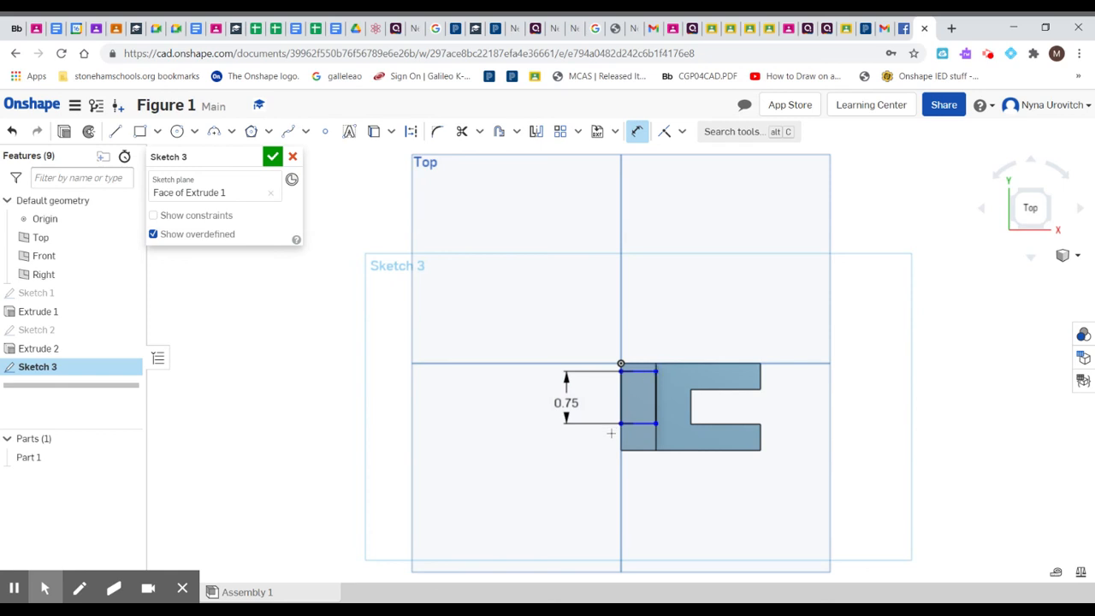
# Step: Add a 0.5 in dimension across the rectangle's width, placed below the block
pyautogui.click(624, 407)
pyautogui.click(656, 403)
pyautogui.click(640, 492)
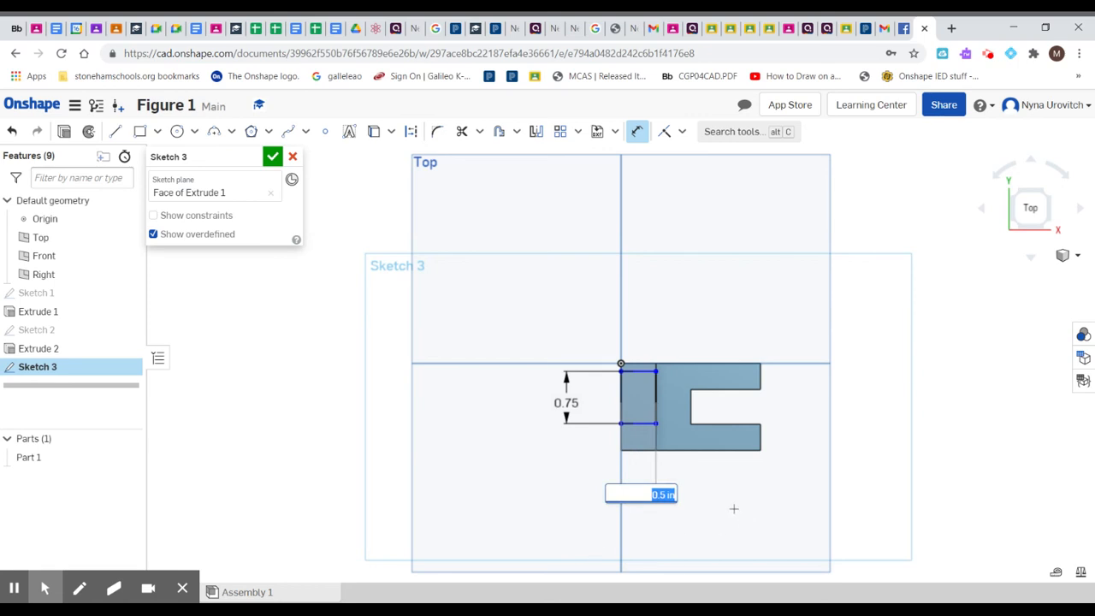
pyautogui.press('Return')
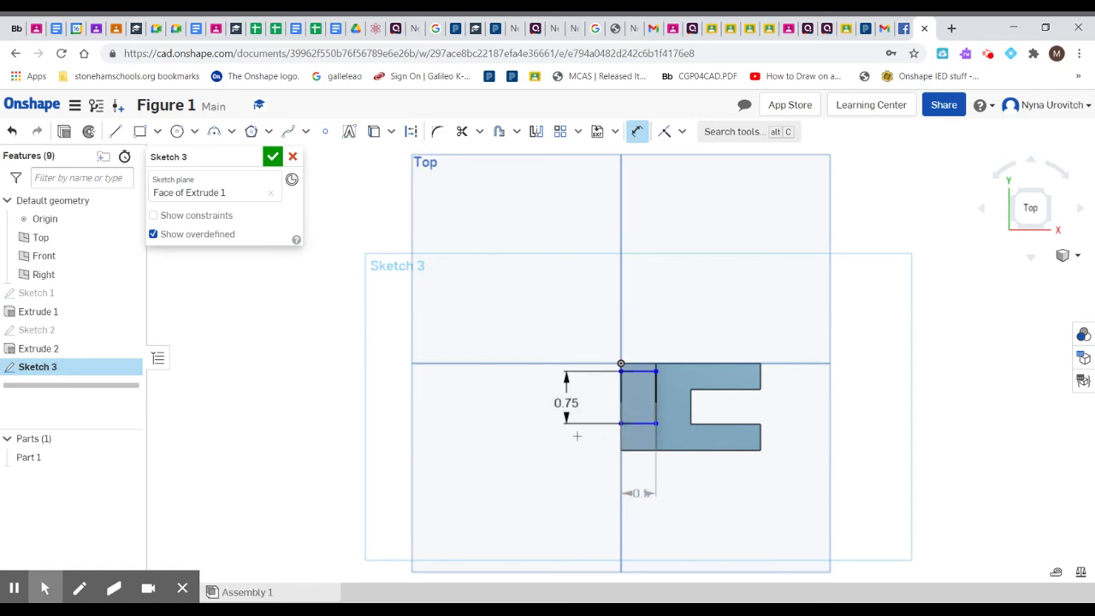
# Step: Dimension the rectangle's lower side from the block's lower edge, set it to 0.25 in, and finish the sketch
pyautogui.click(521, 510)
pyautogui.click(636, 425)
pyautogui.click(531, 449)
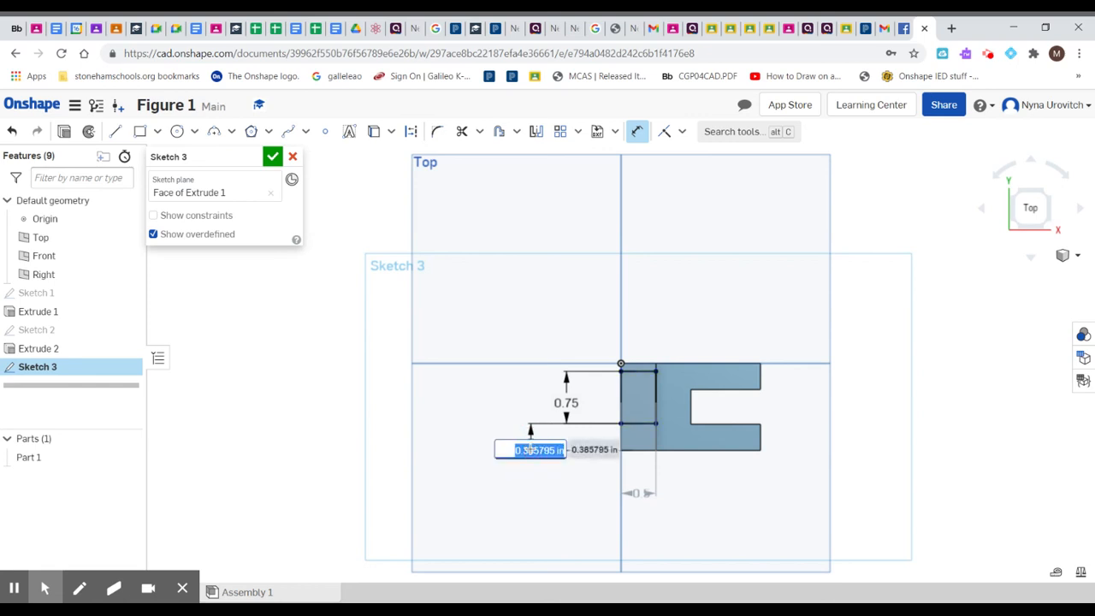
pyautogui.press('BackSpace')
pyautogui.write('25')
pyautogui.press('Return')
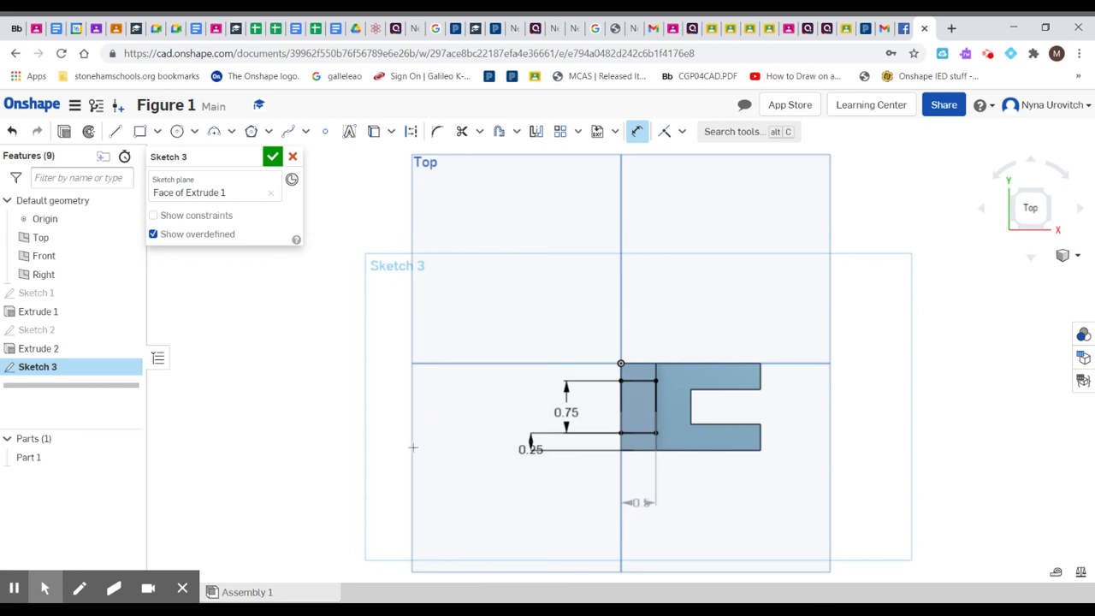
pyautogui.click(272, 156)
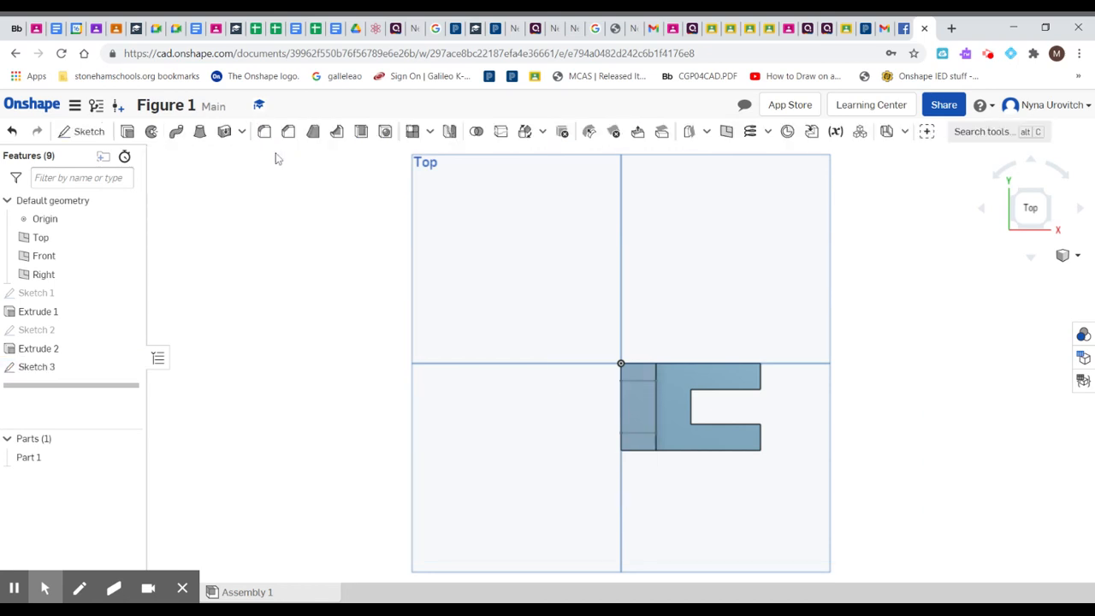
# Step: Cut the rectangle into the upright's top with a Blind Remove extrude 0.25 in deep, and show the part in isometric view
pyautogui.click(635, 400)
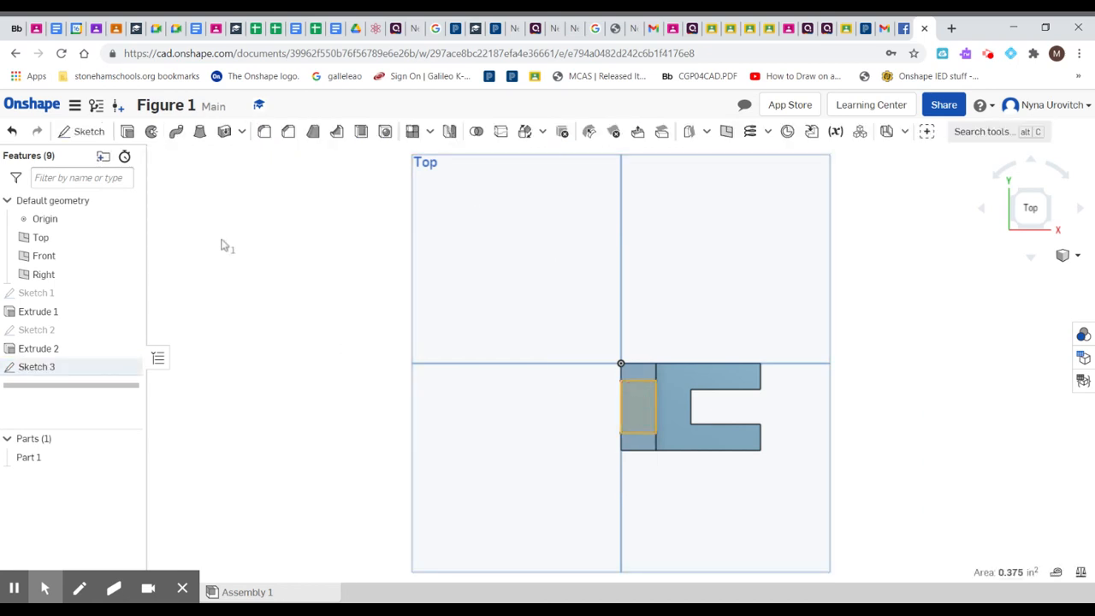
pyautogui.click(128, 135)
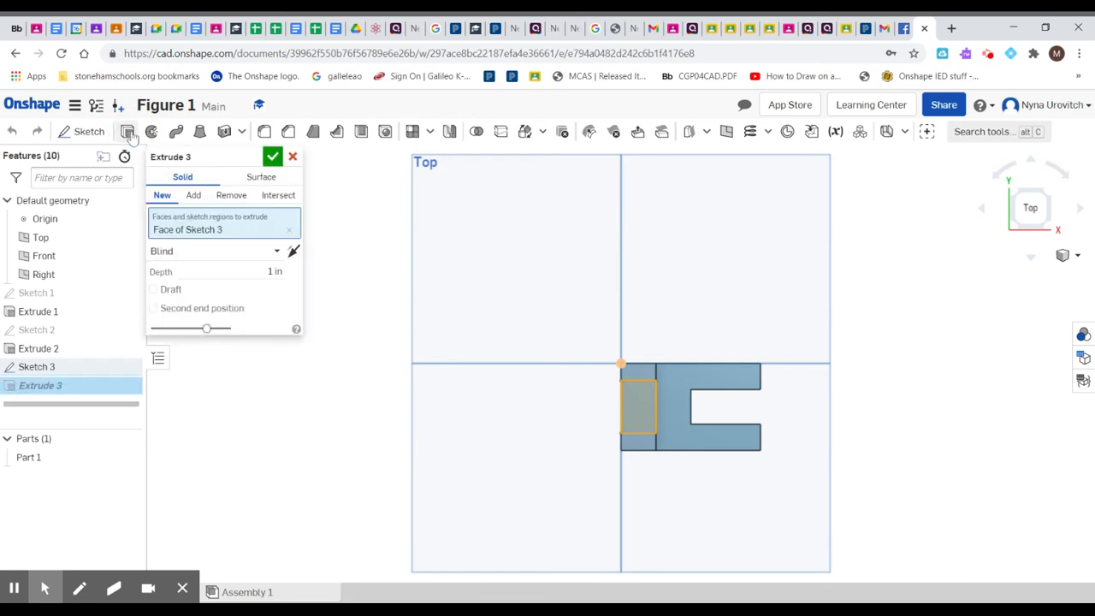
pyautogui.click(193, 195)
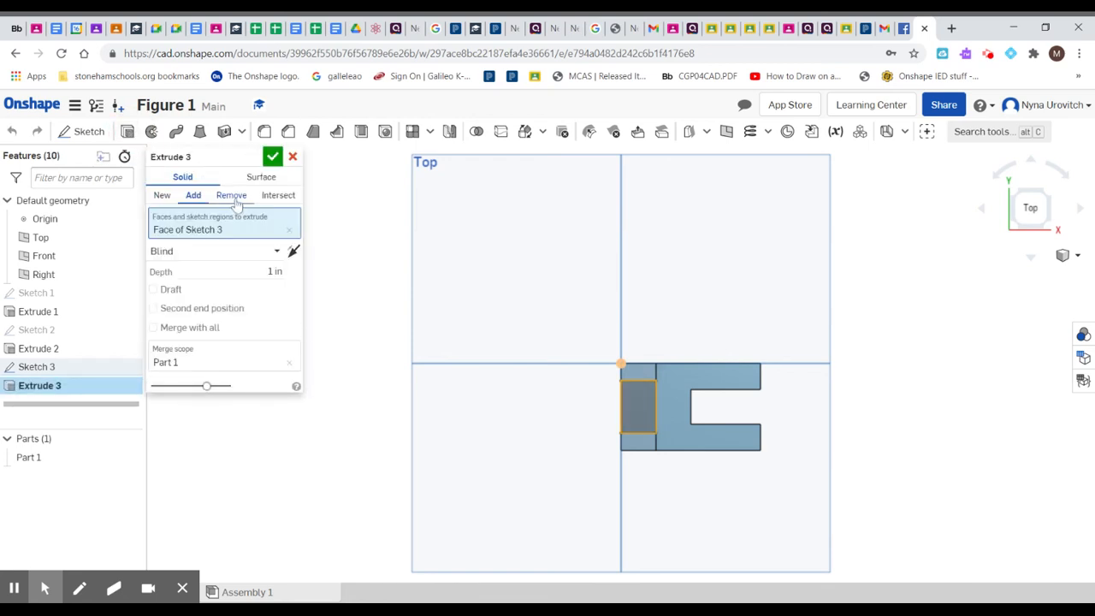
pyautogui.click(234, 197)
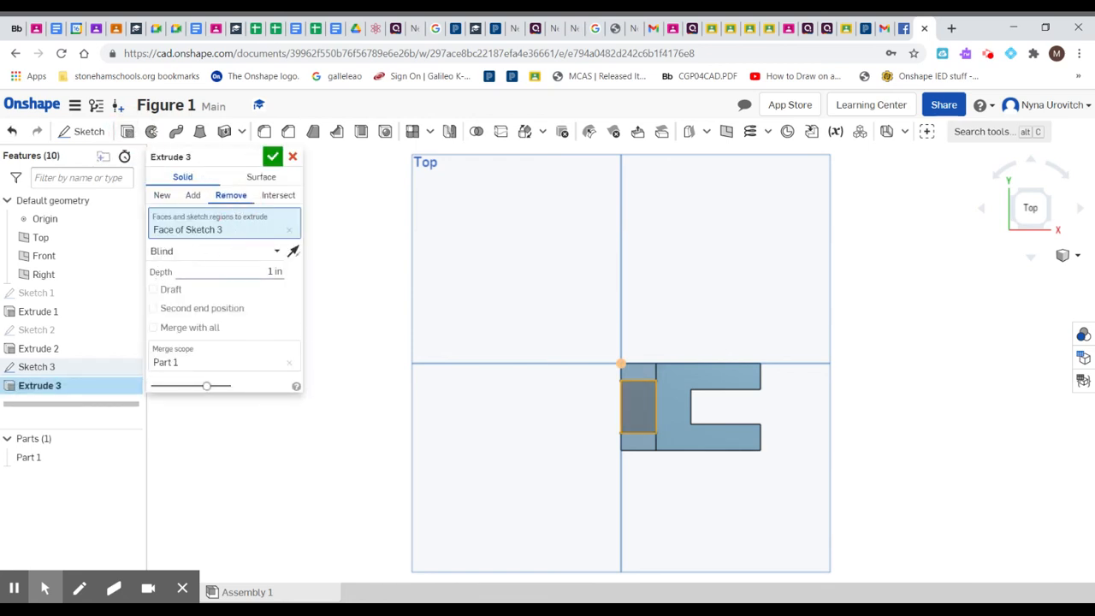
pyautogui.click(278, 251)
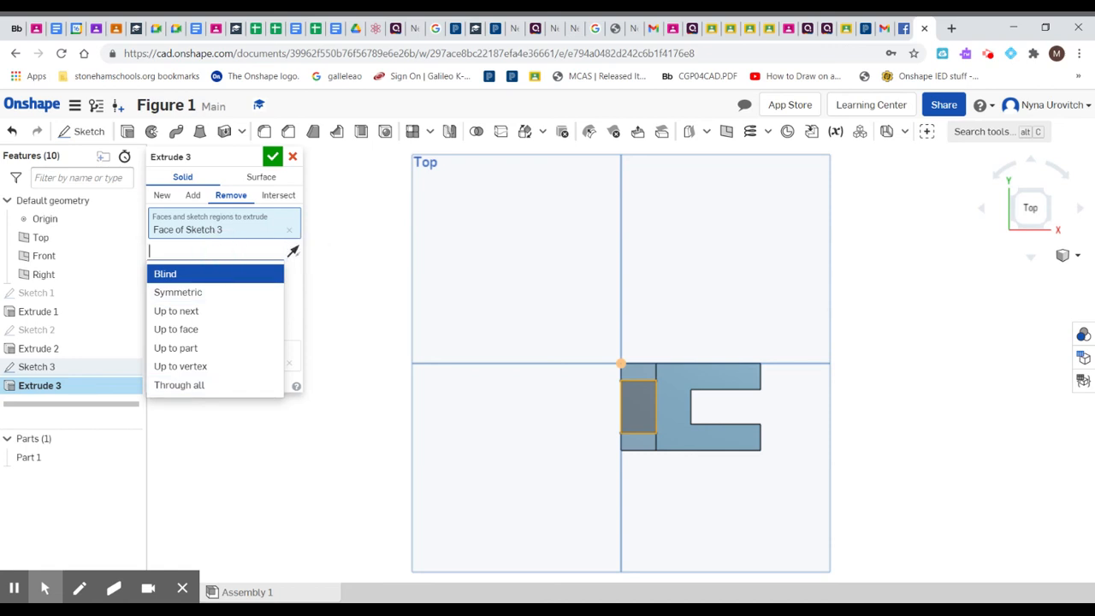
pyautogui.click(343, 255)
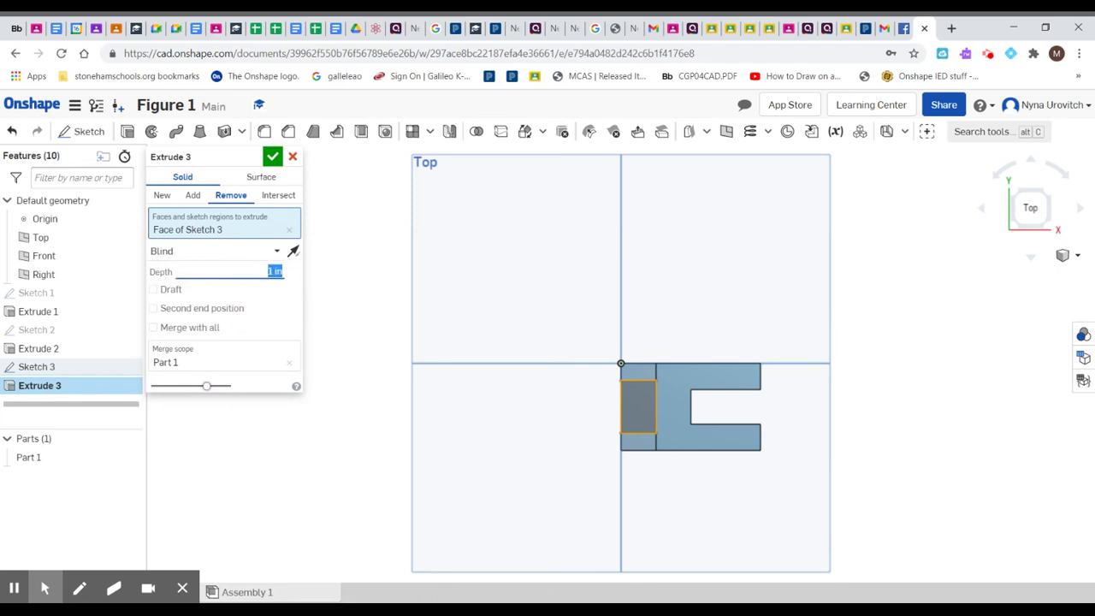
pyautogui.press('BackSpace')
pyautogui.write('25')
pyautogui.click(274, 159)
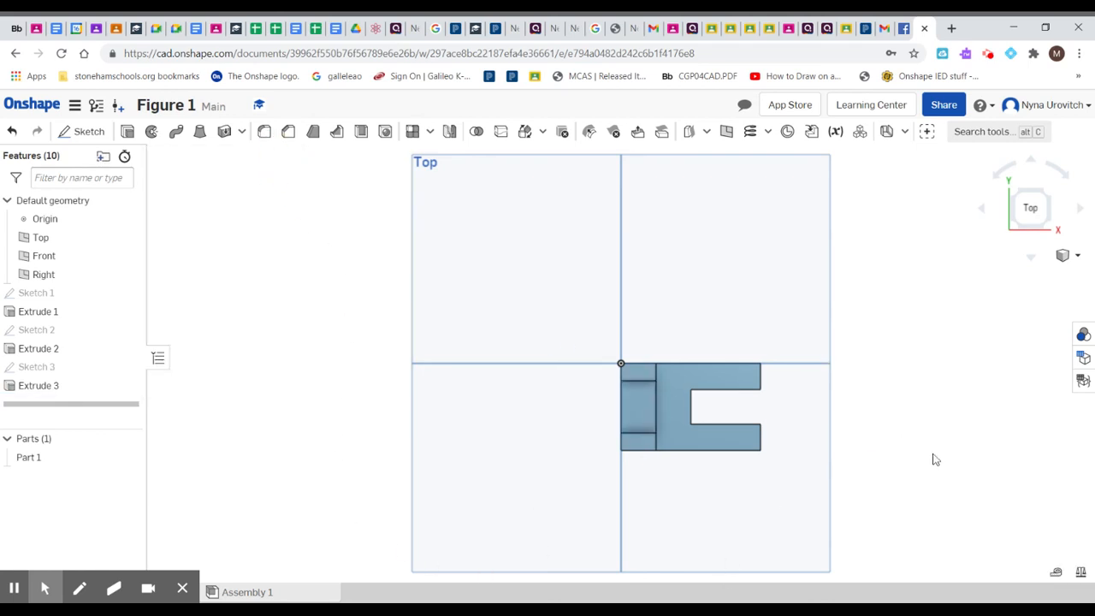
pyautogui.click(1082, 258)
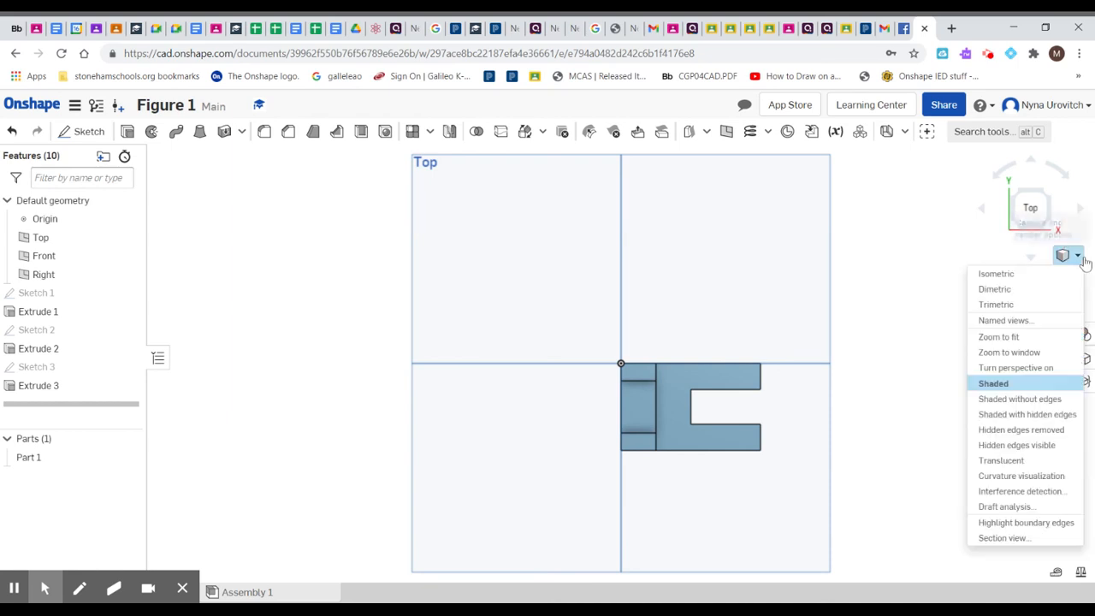
pyautogui.click(1024, 274)
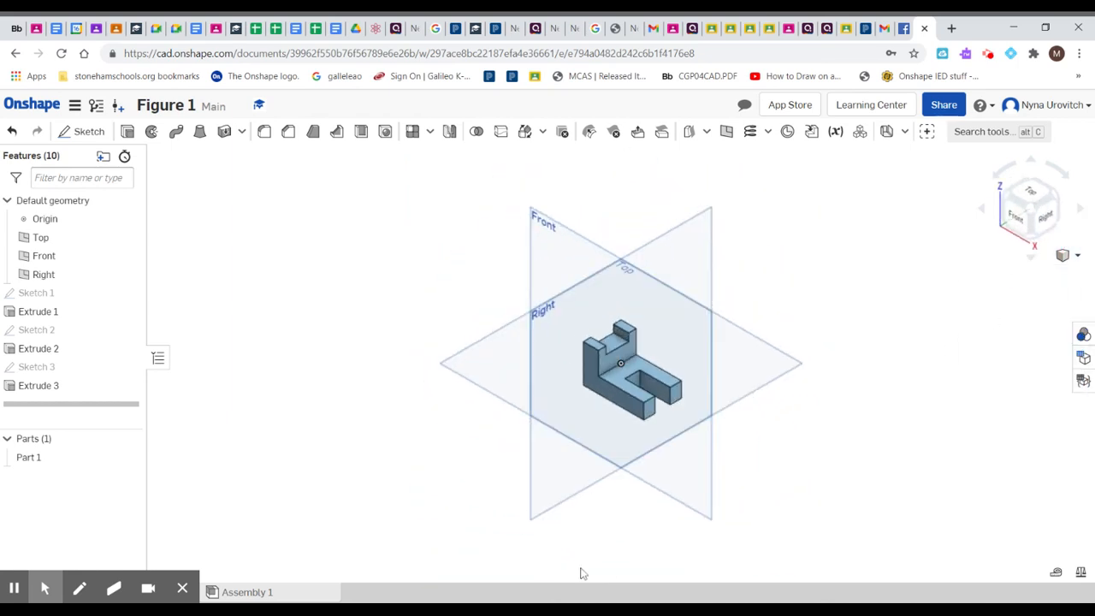